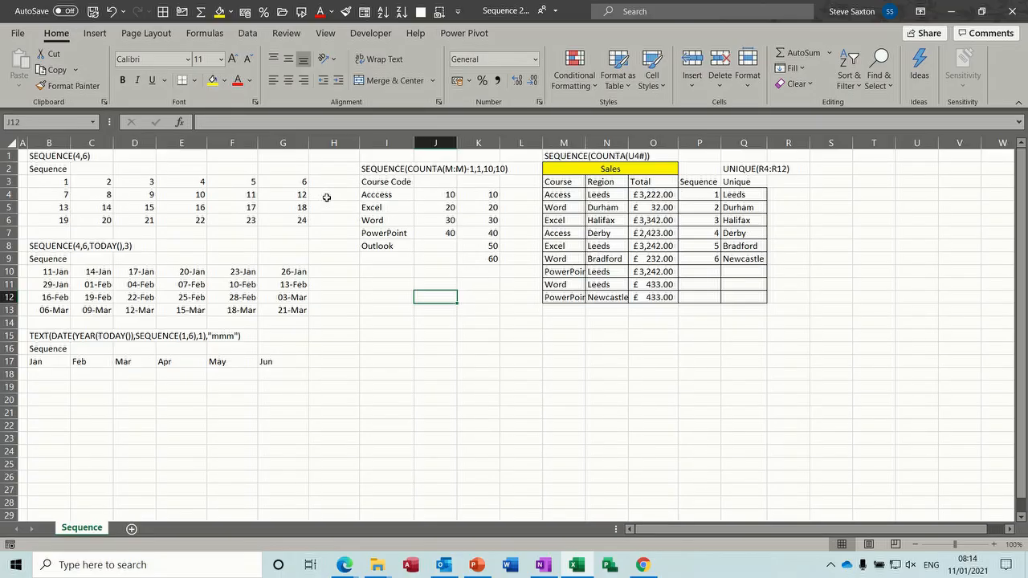
Review the =SEQUENCE(4,6) number-grid formula in B3 without changing it
left_click(56, 181)
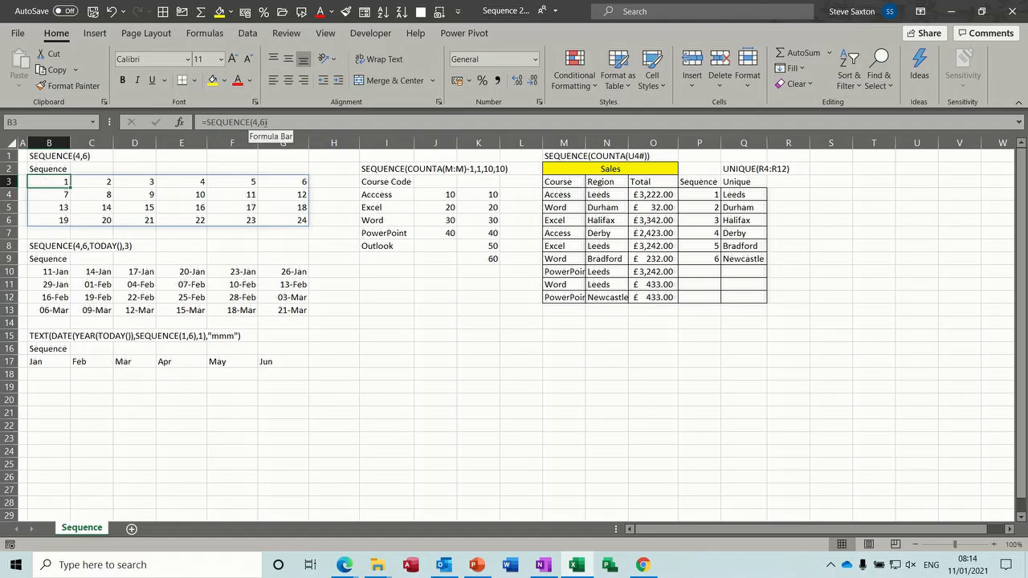
left_click(262, 123)
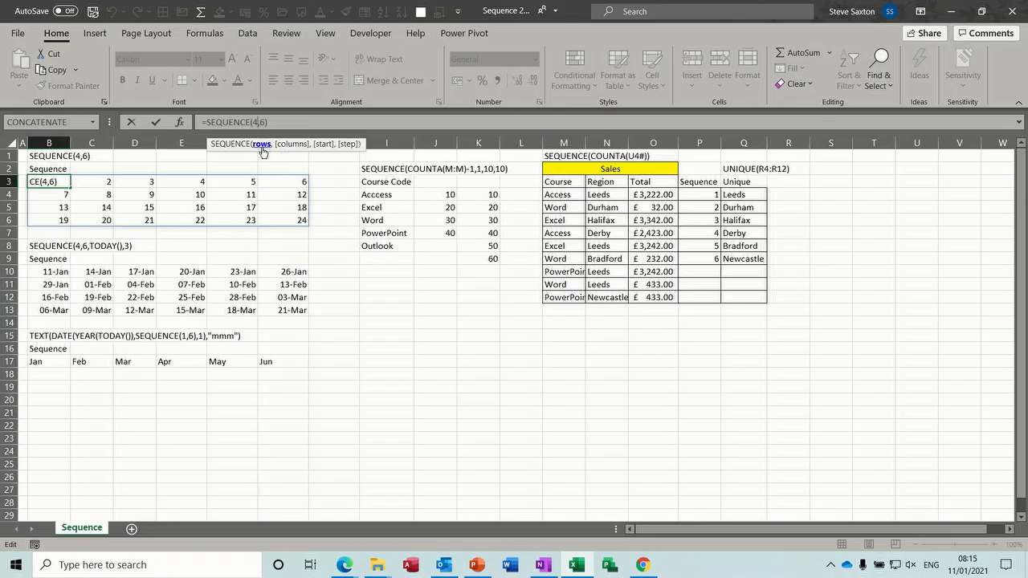
left_click(157, 125)
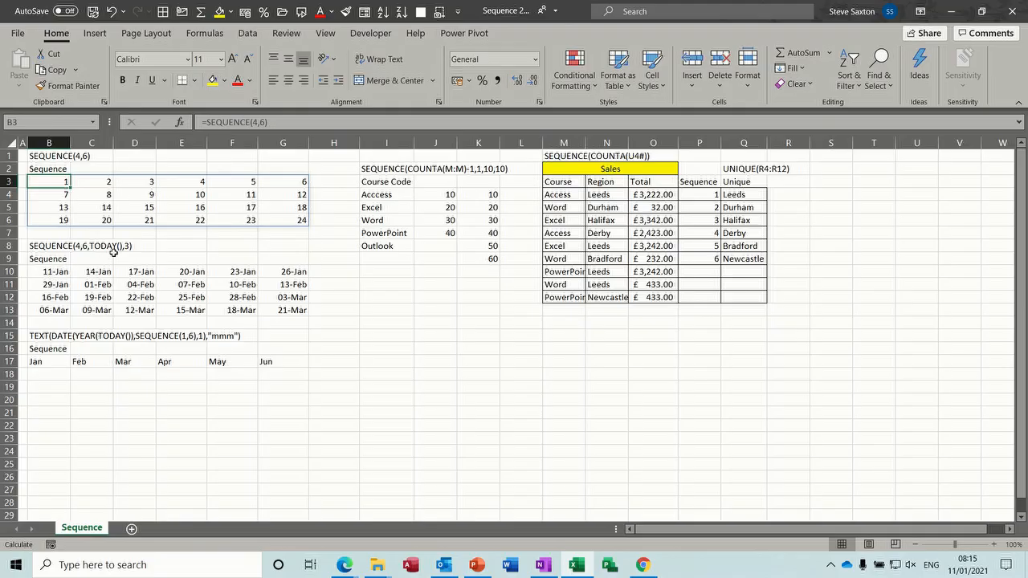
Inspect the date SEQUENCE formula in B10 and its step argument, leaving it unchanged
left_click(53, 272)
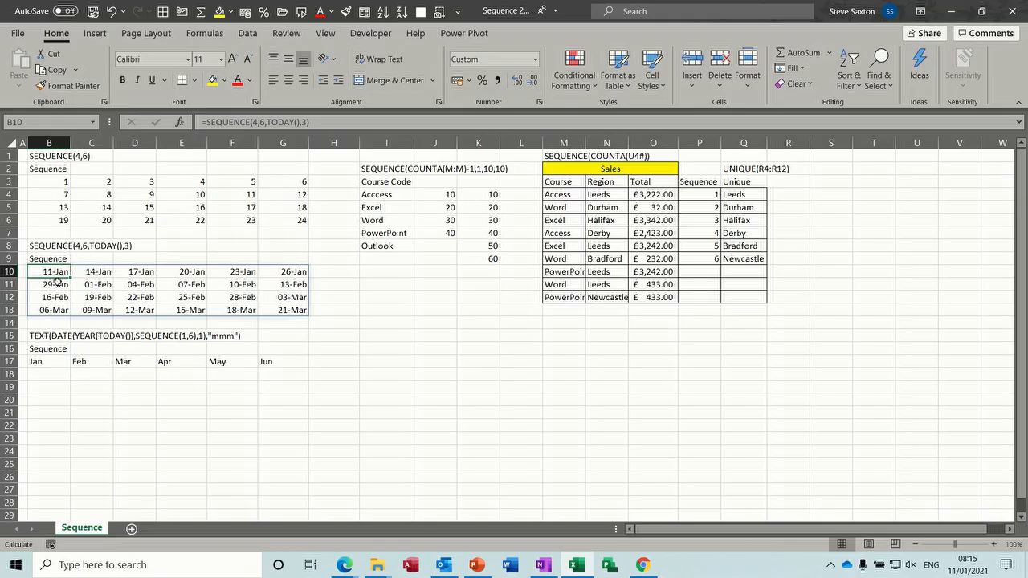
left_click(127, 245)
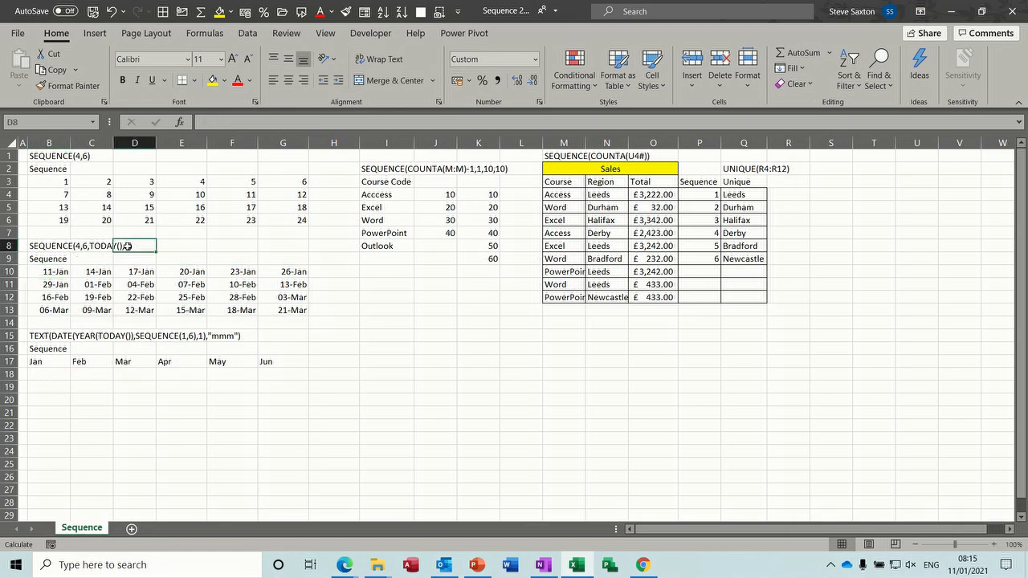
left_click(57, 276)
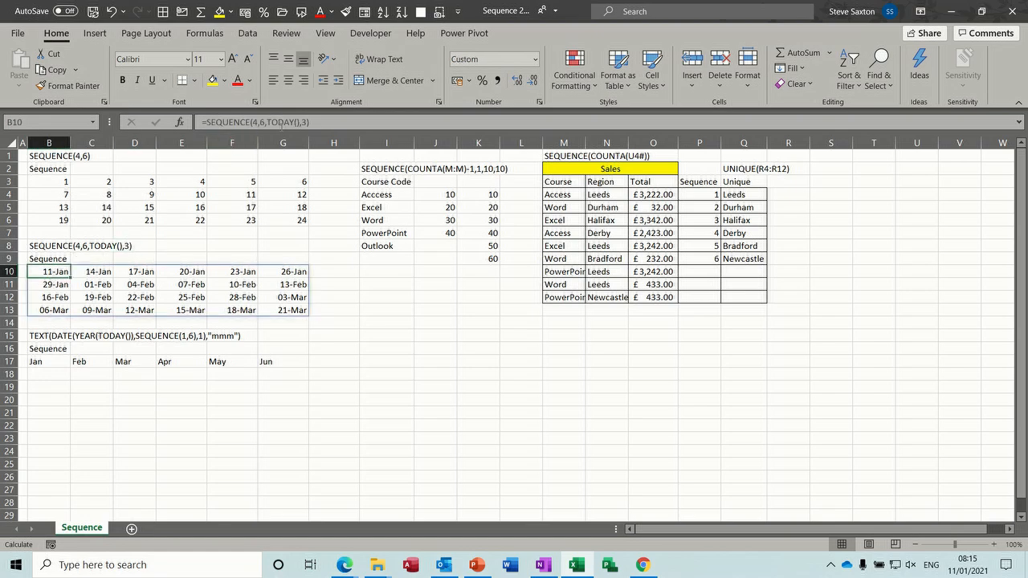
left_click(281, 123)
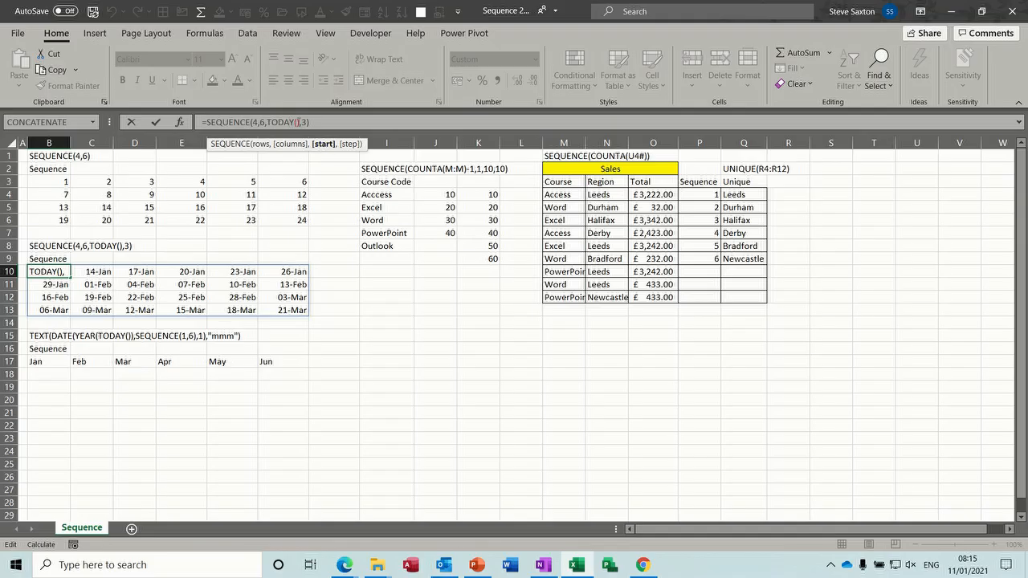
left_click(304, 122)
left_click(156, 122)
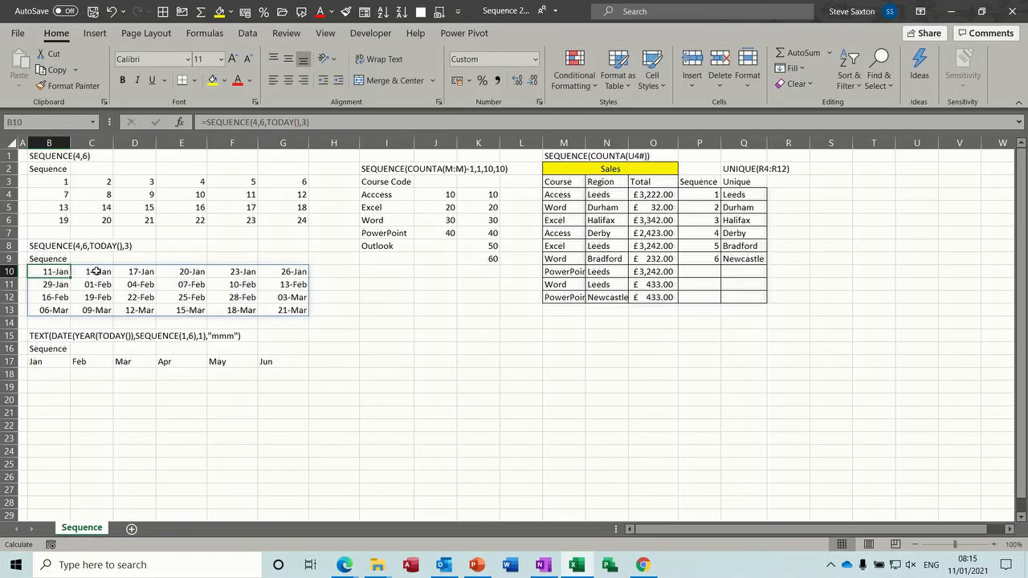
Inspect the month-name TEXT formula in B17 and its "mmm" format, leaving it unchanged
left_click(44, 362)
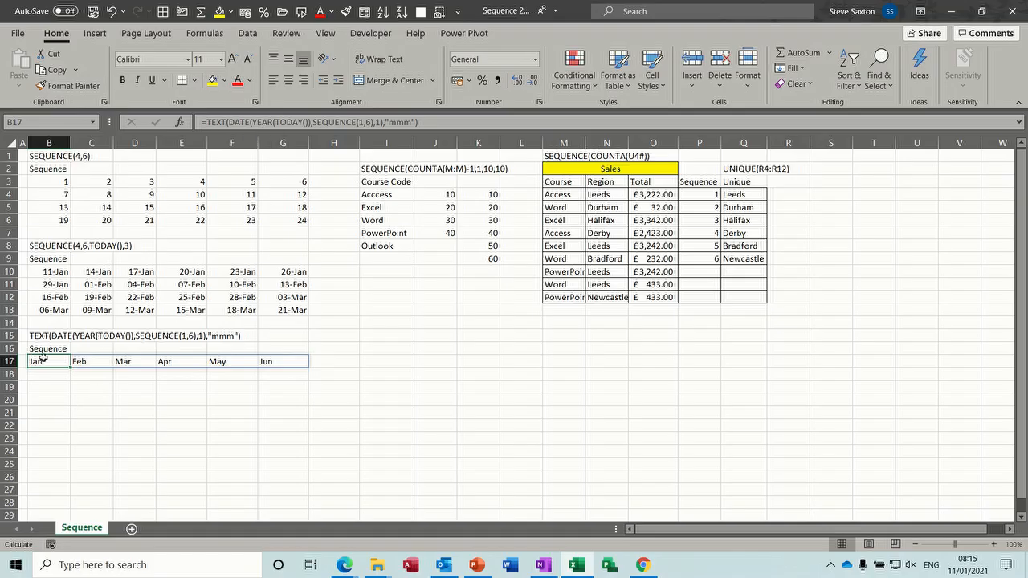
left_click(380, 122)
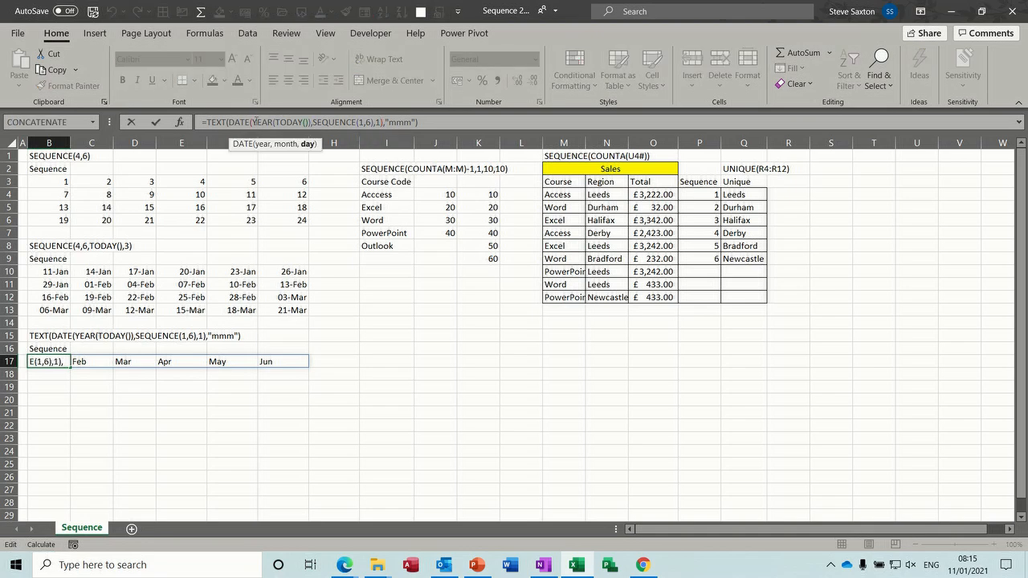
left_click(401, 122)
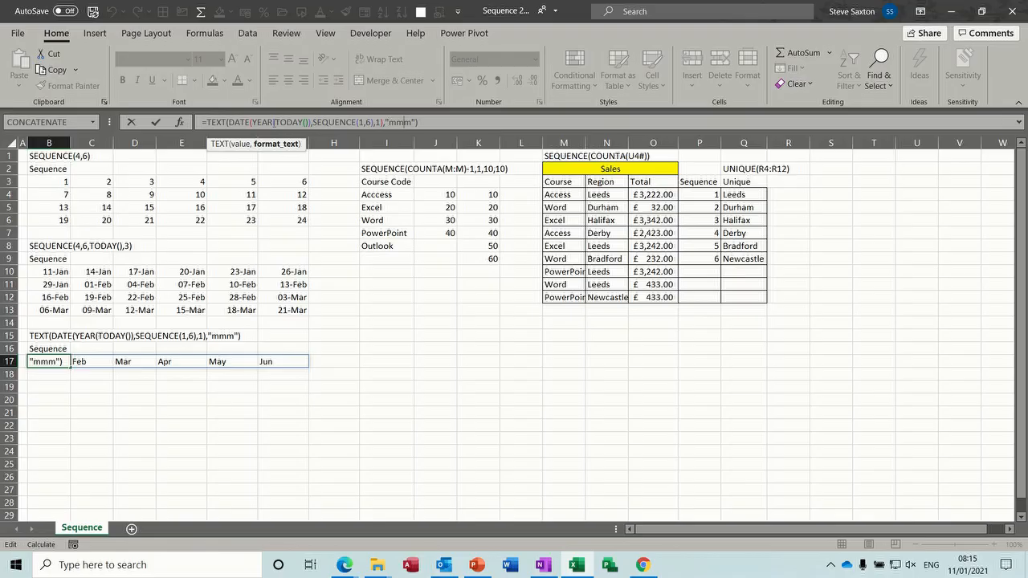
left_click(155, 122)
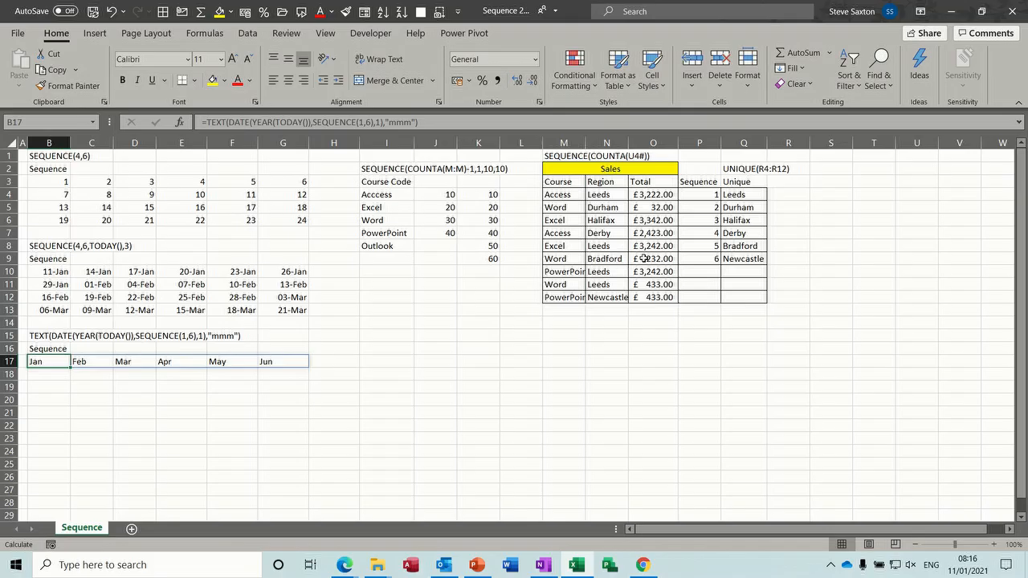
Add Teams in I9 so the SEQUENCE(COUNTA(I:I)-1,1,10,10) spill in K4 reaches 70
left_click(490, 196)
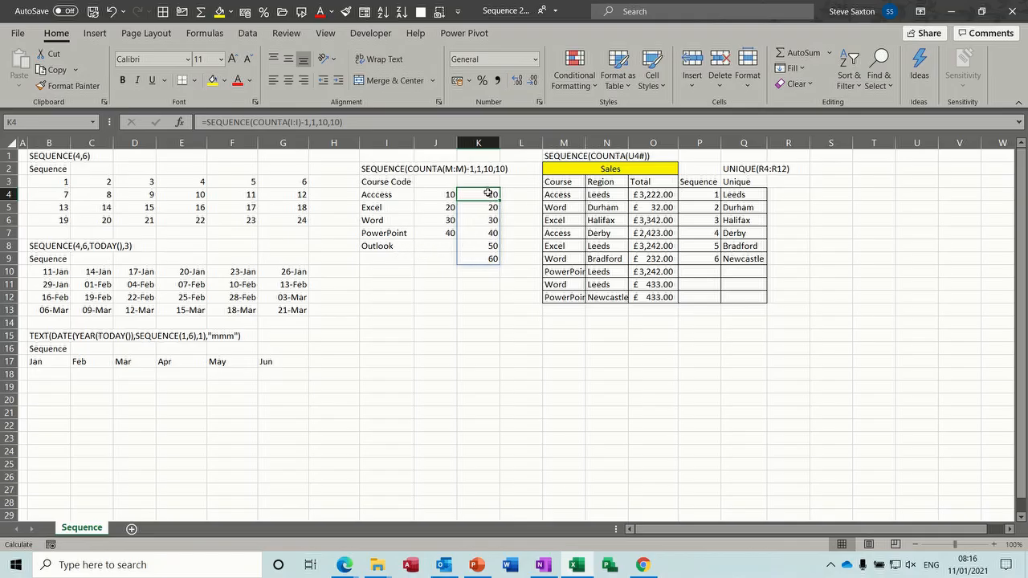
left_click(388, 256)
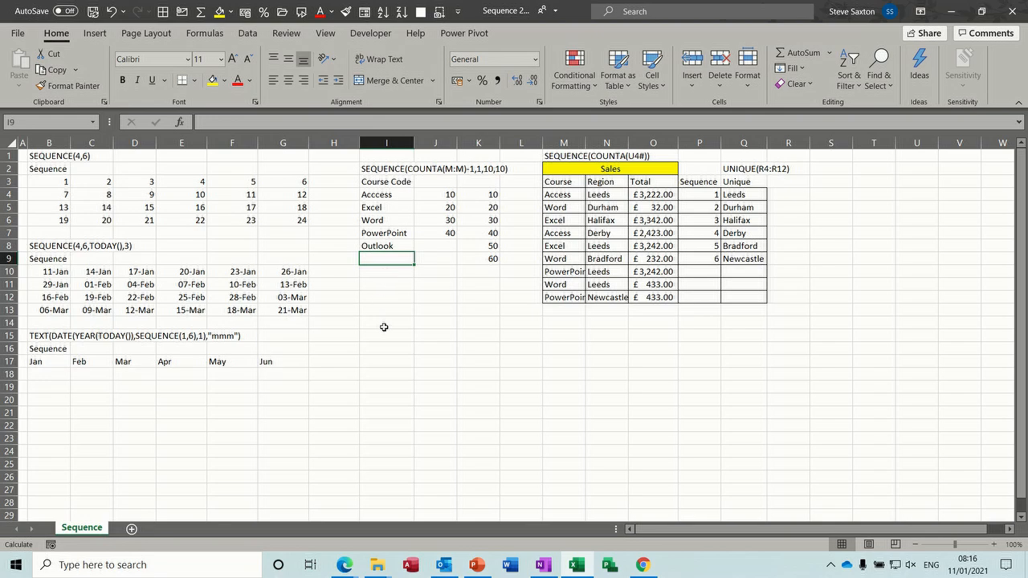
type("Teams")
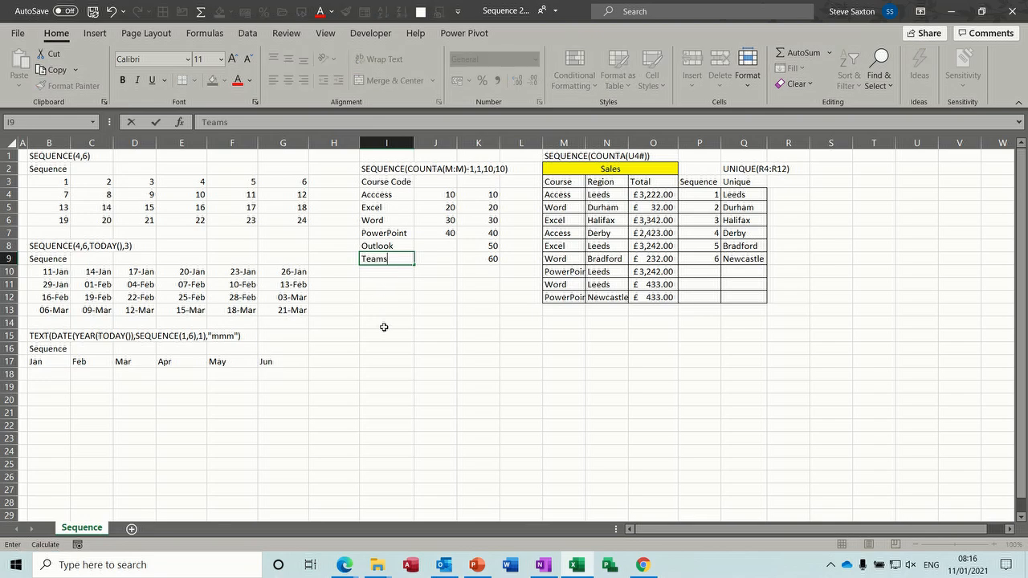
key("Return")
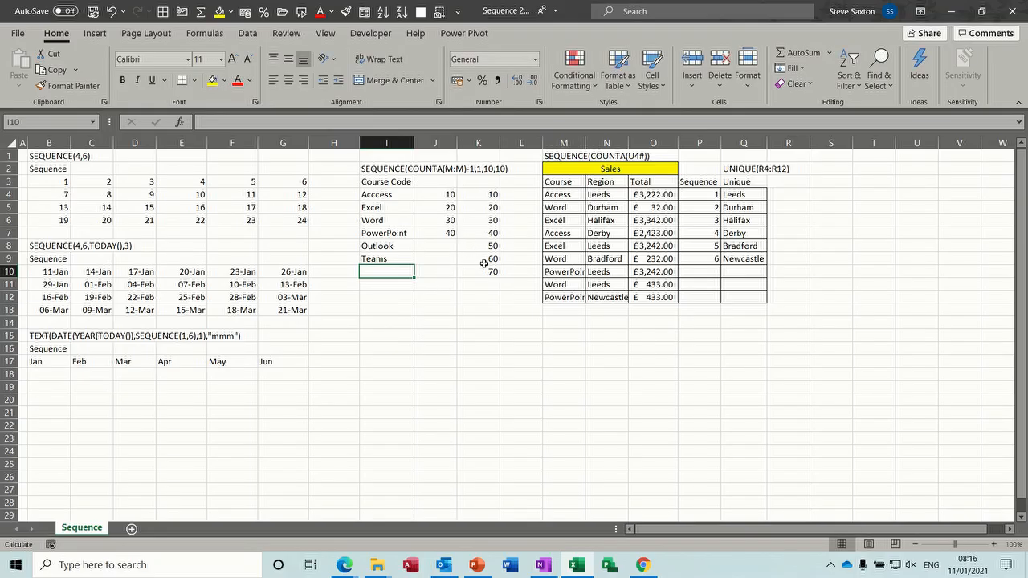
left_click(484, 193)
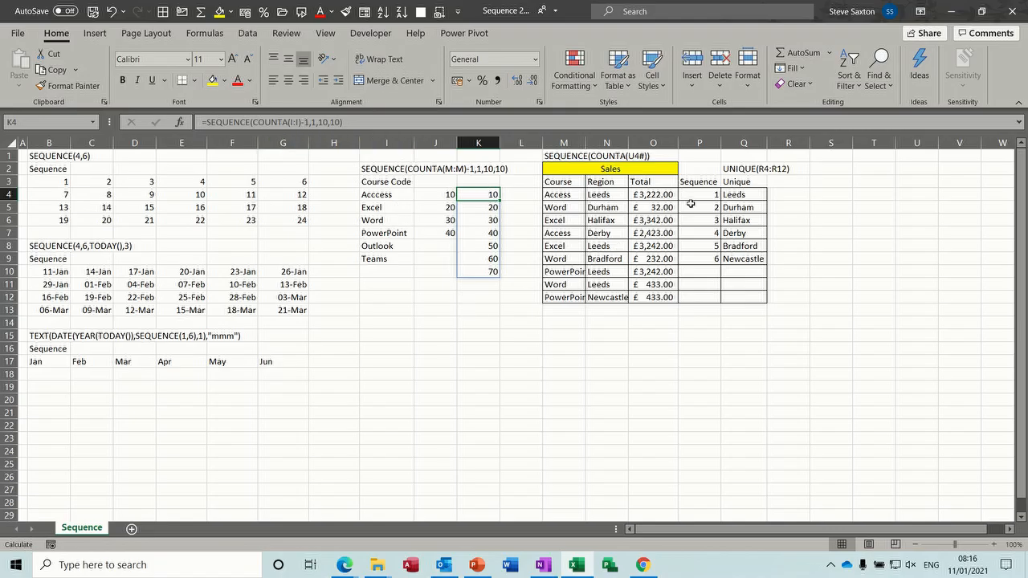
Review the UNIQUE formula in Q4 and SEQUENCE(COUNTA(Q4#)) in P4, then replace Leeds with Sunderland in N4
left_click(744, 195)
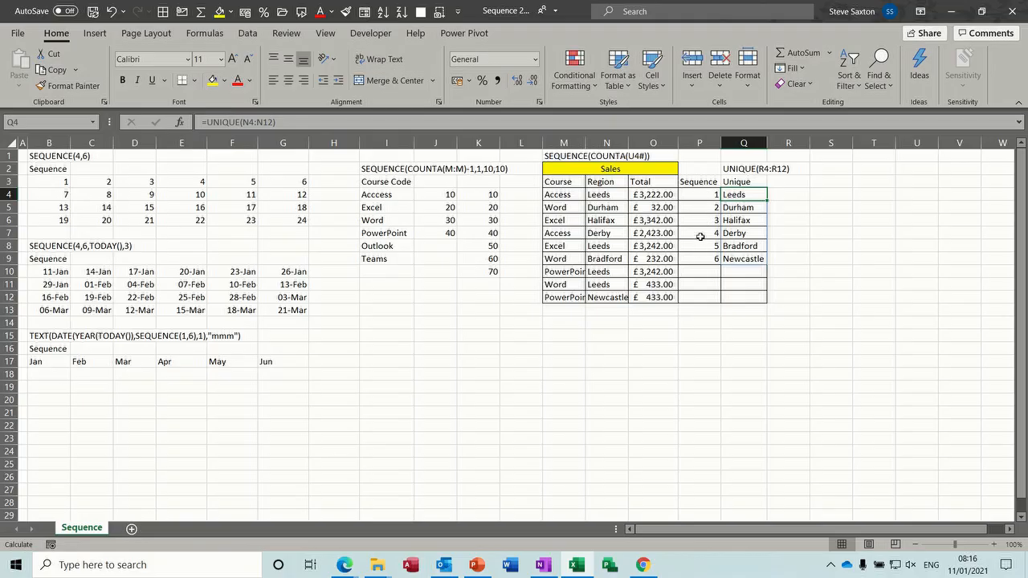
left_click(704, 196)
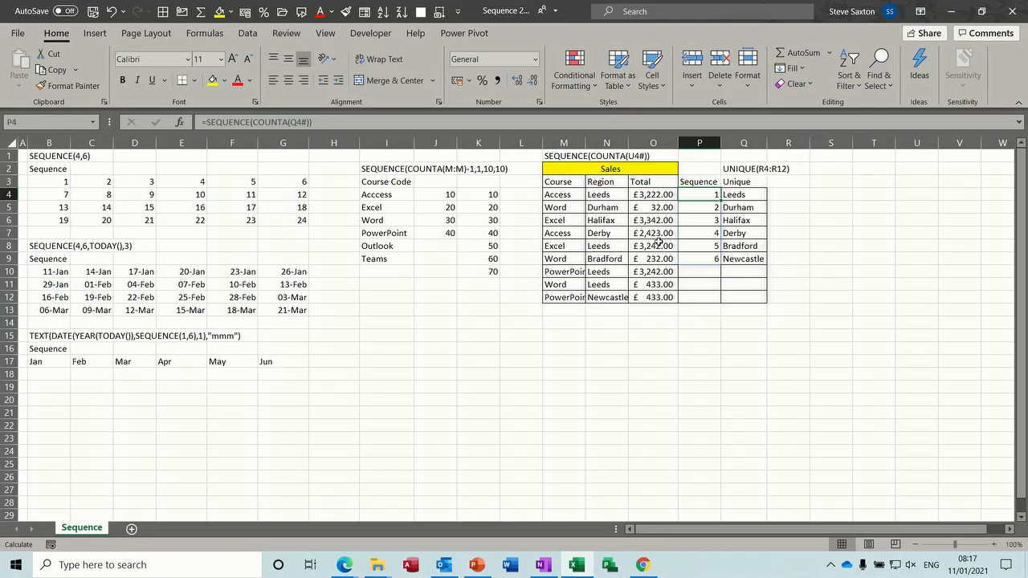
left_click(604, 195)
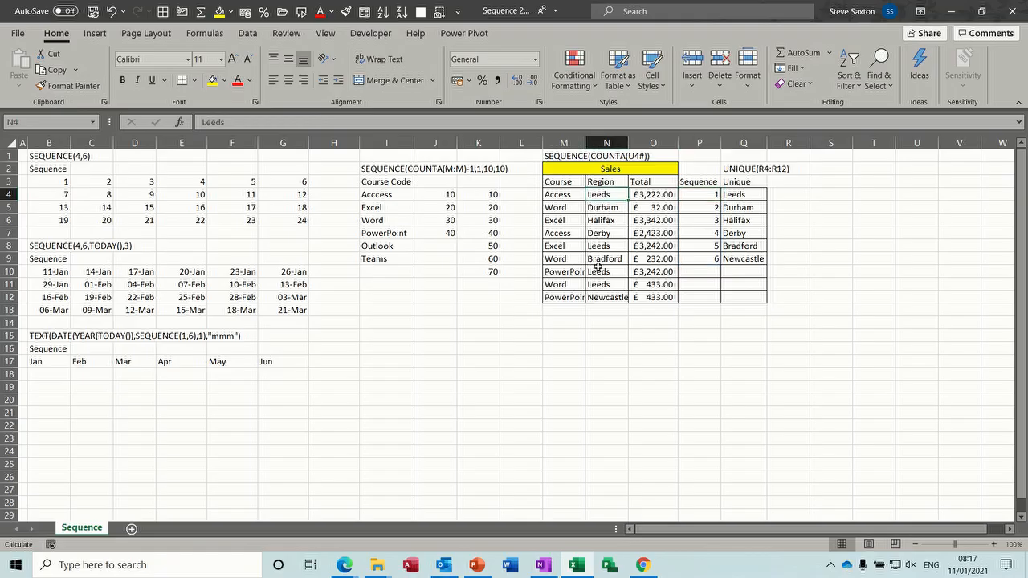
type("Sunderland")
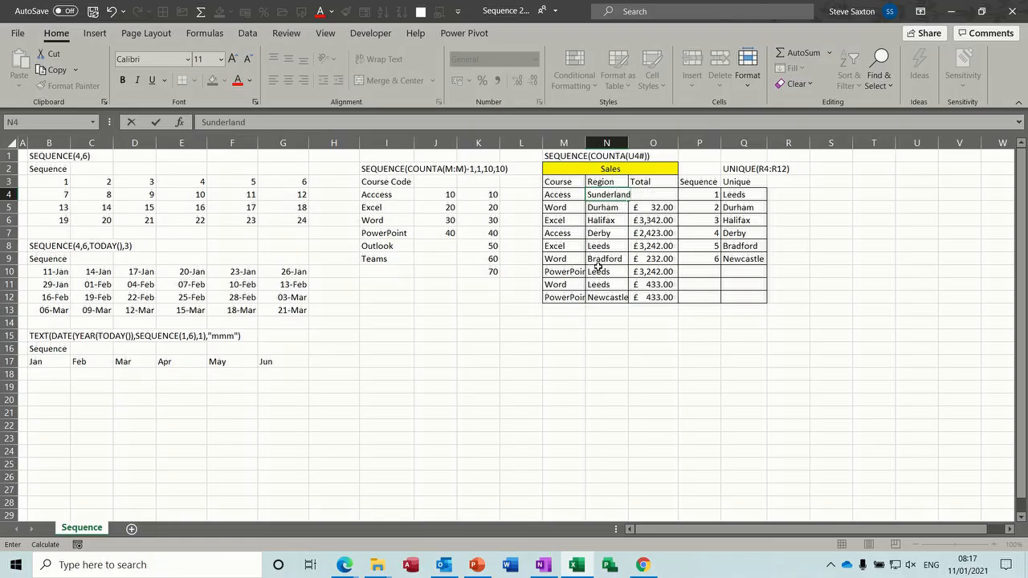
key("Return")
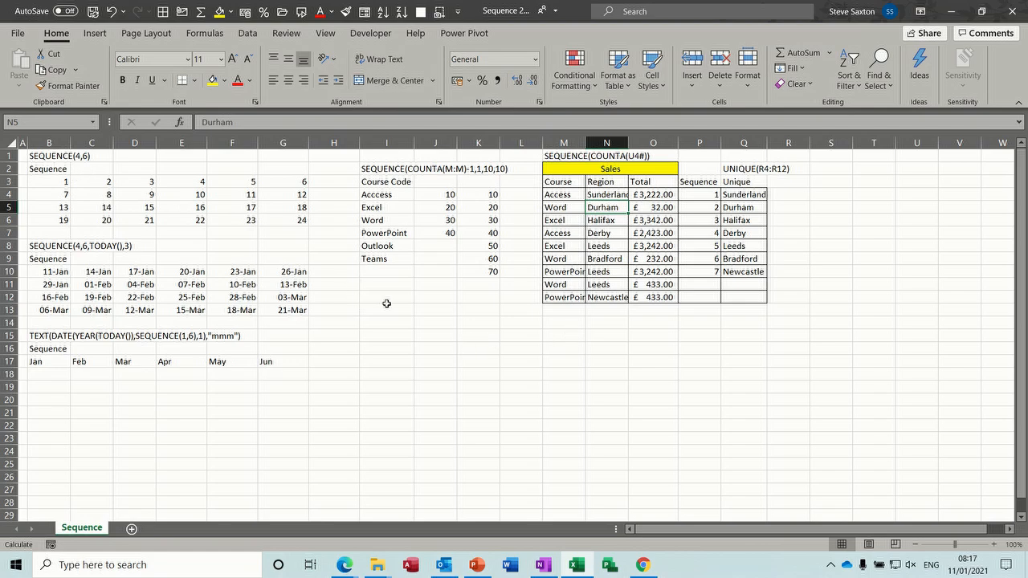
left_click(393, 337)
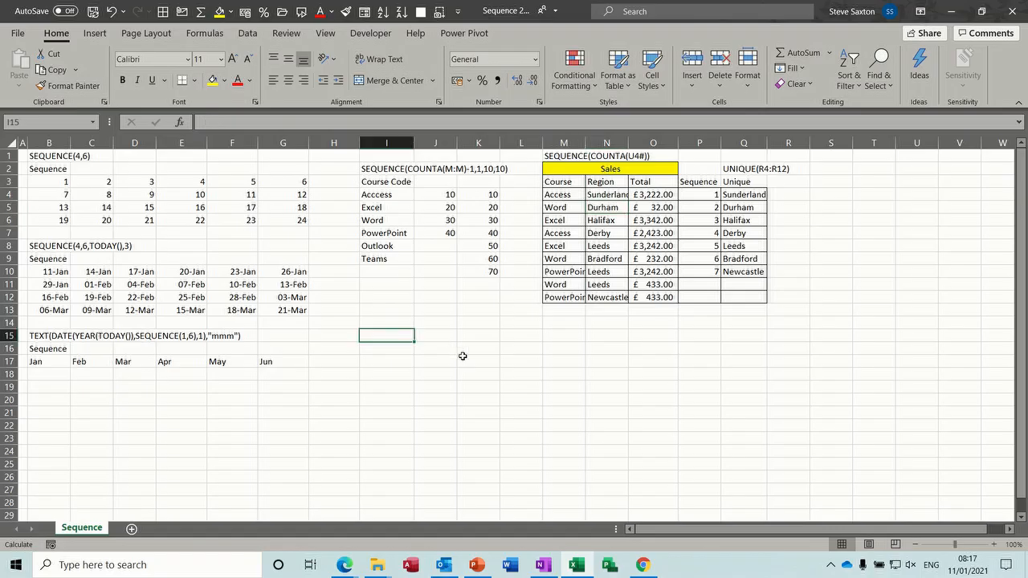
type("=seq")
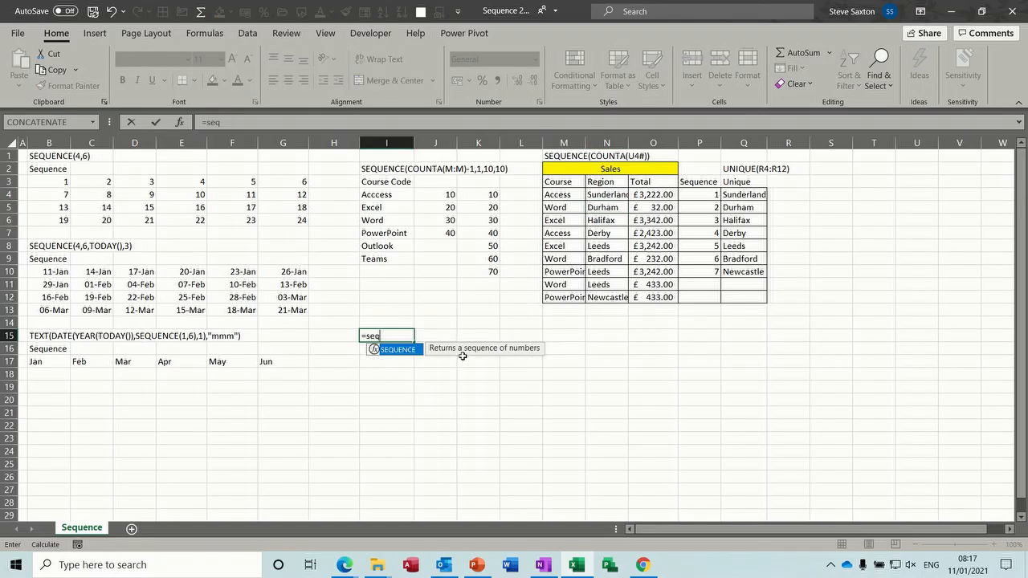
double_click(396, 350)
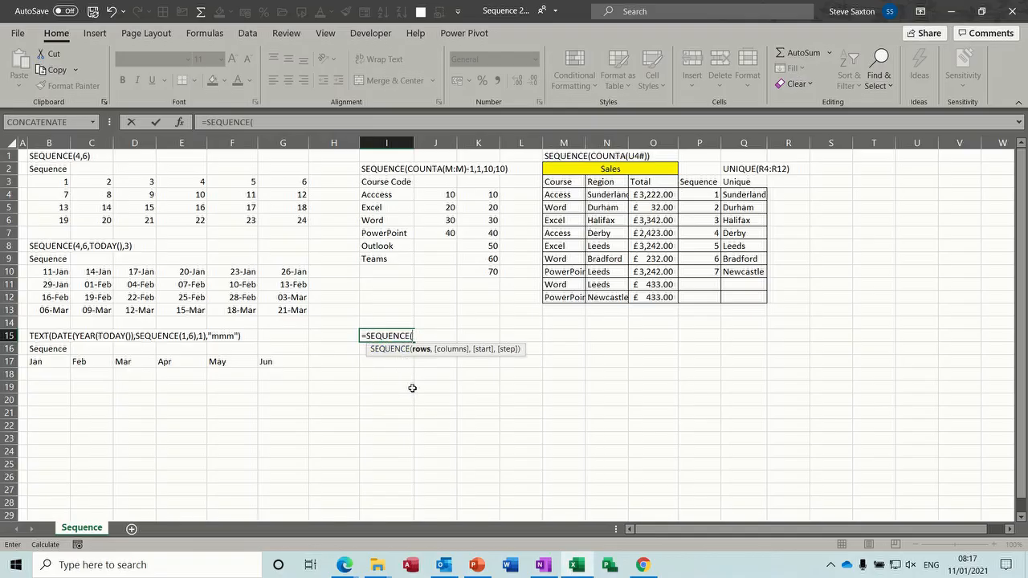
type("4,")
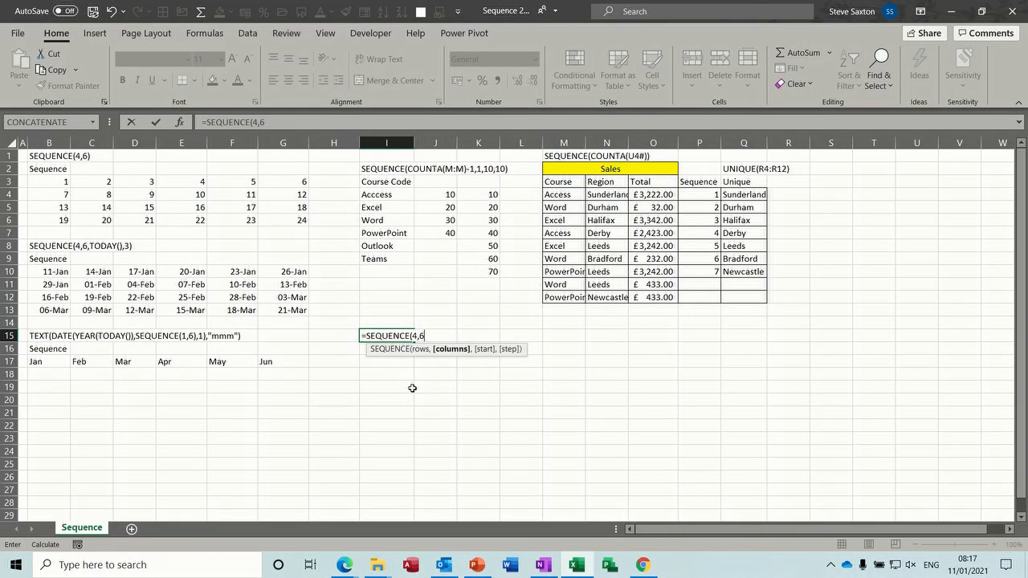
type("6)")
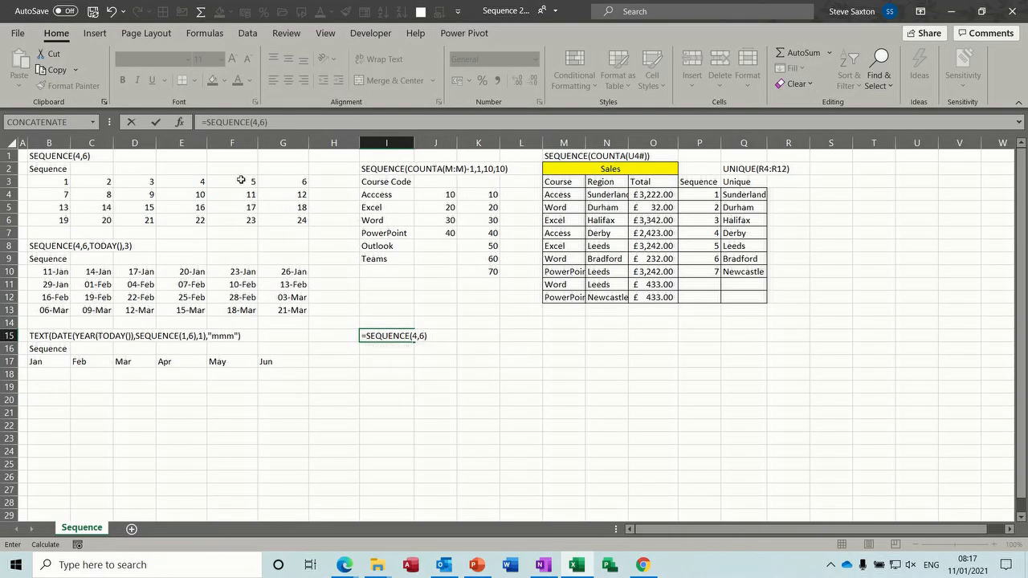
left_click(156, 123)
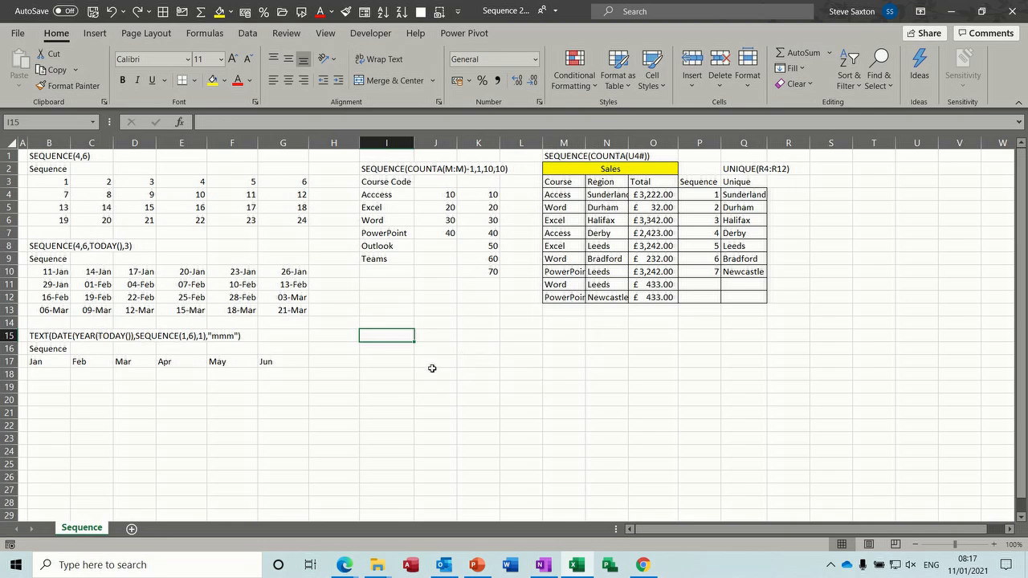
Enter =SEQUENCE(4,6,TODAY(),5) in I18, spilling date serials across I18:N21
left_click(377, 388)
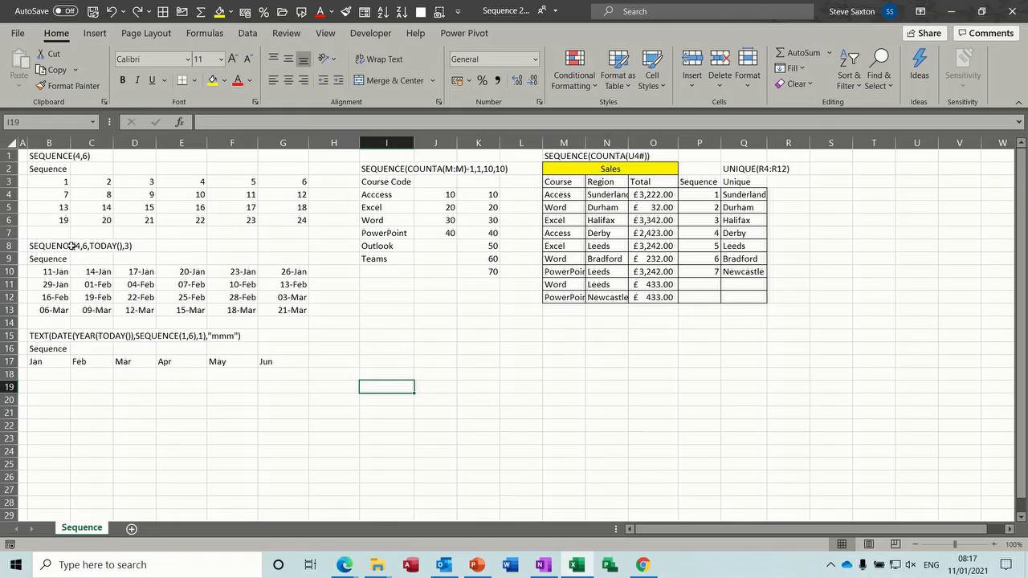
left_click(386, 375)
type("=se")
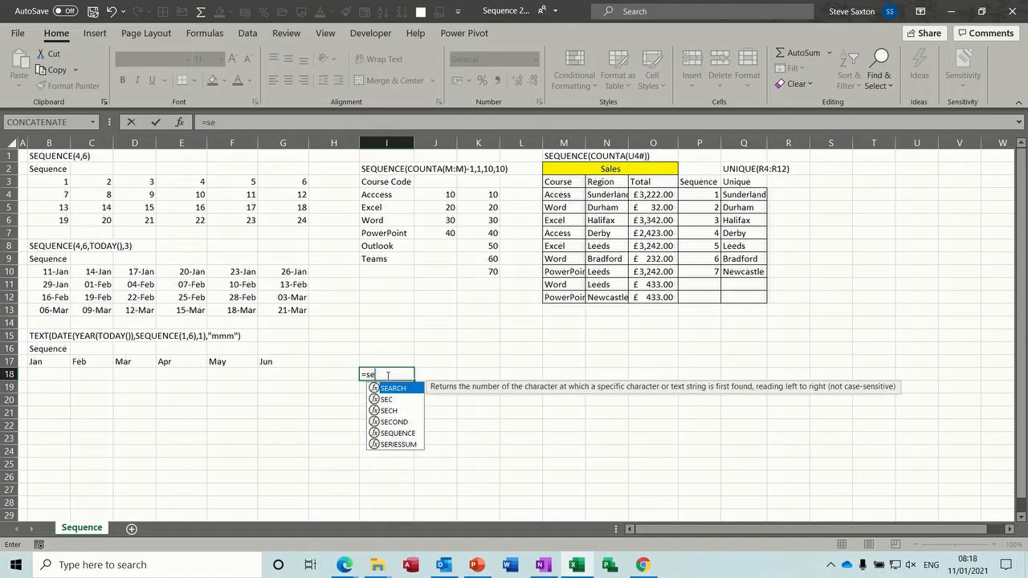
type("quence")
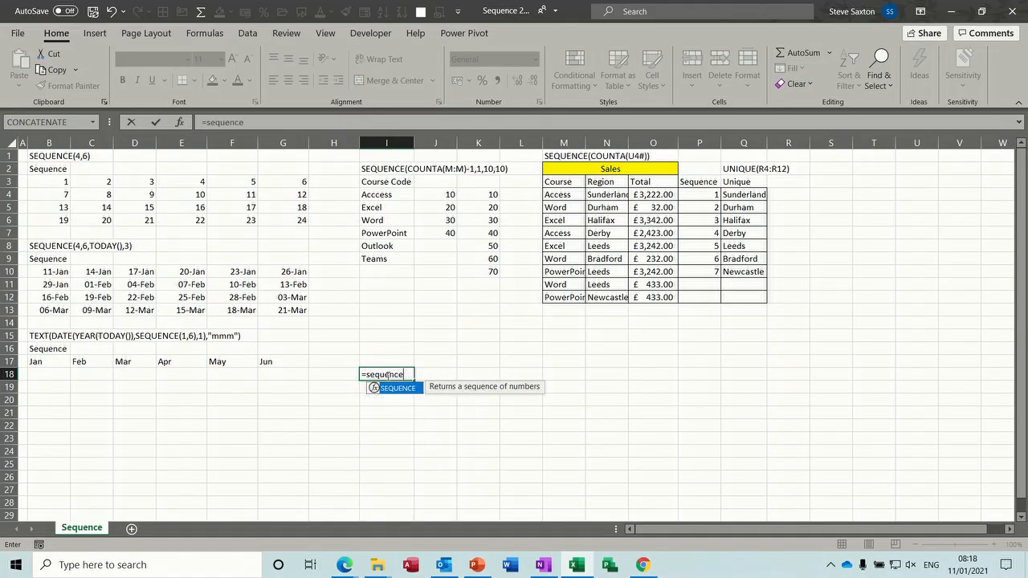
type("(")
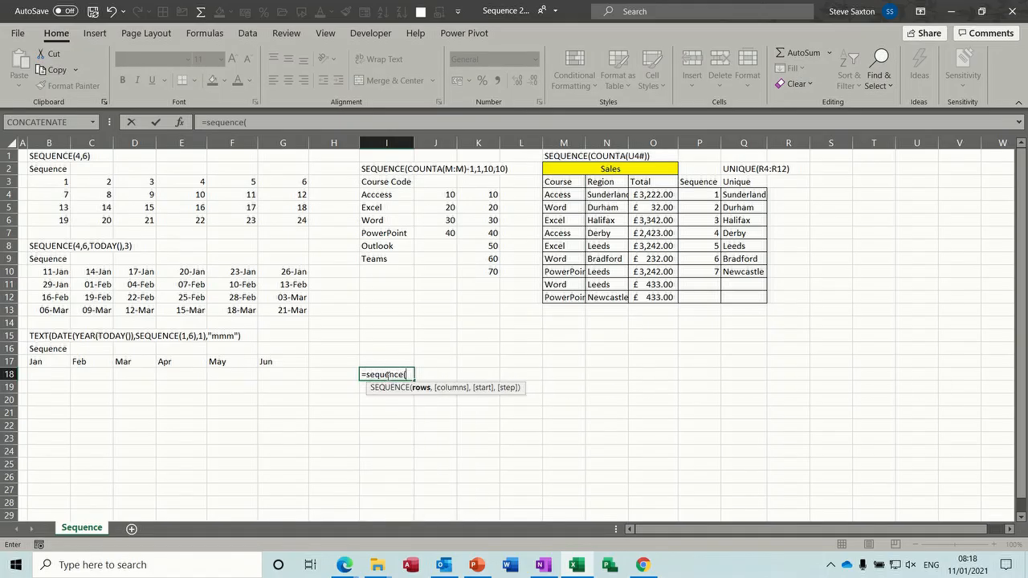
type("4,6")
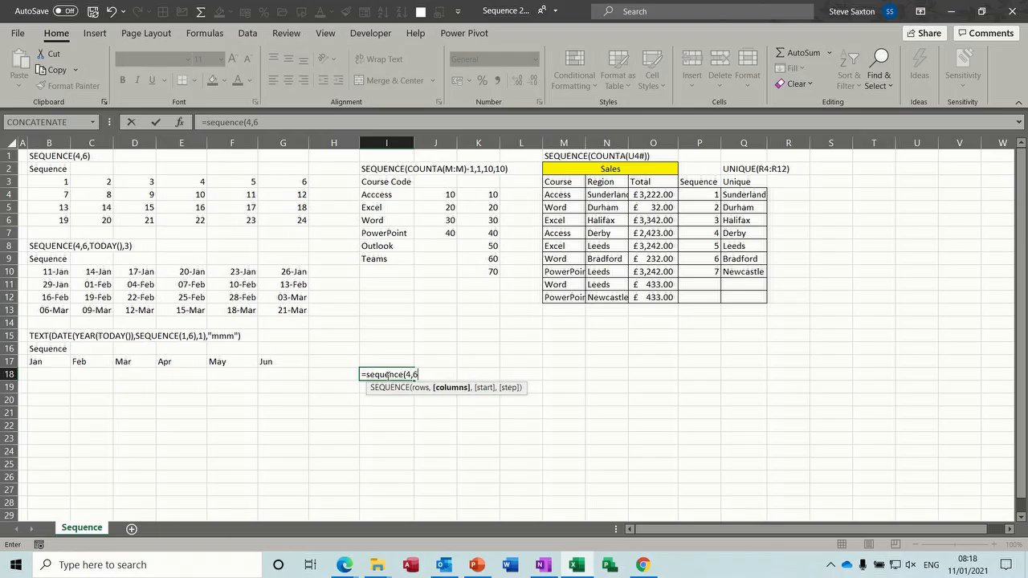
type(",today")
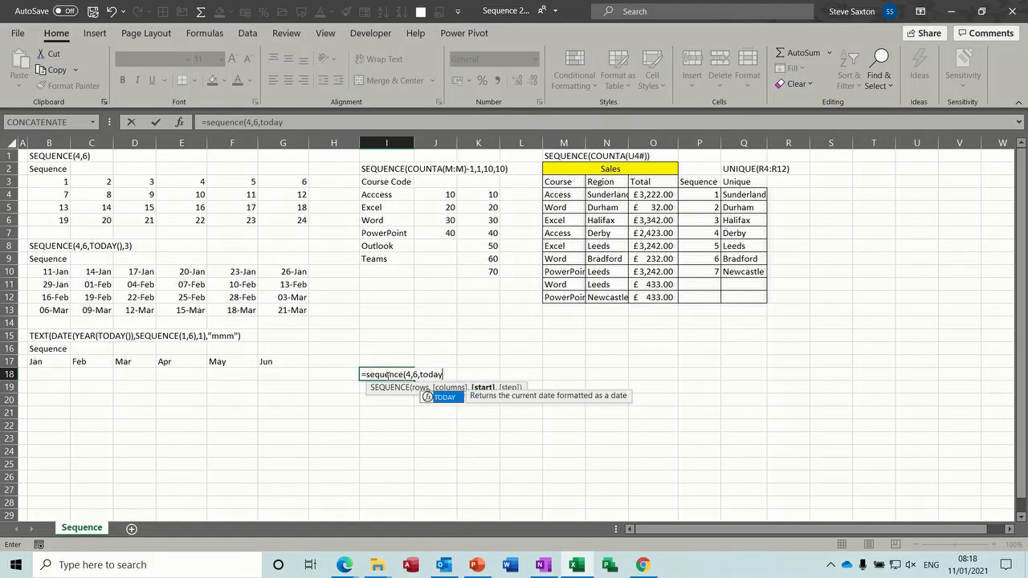
type("()")
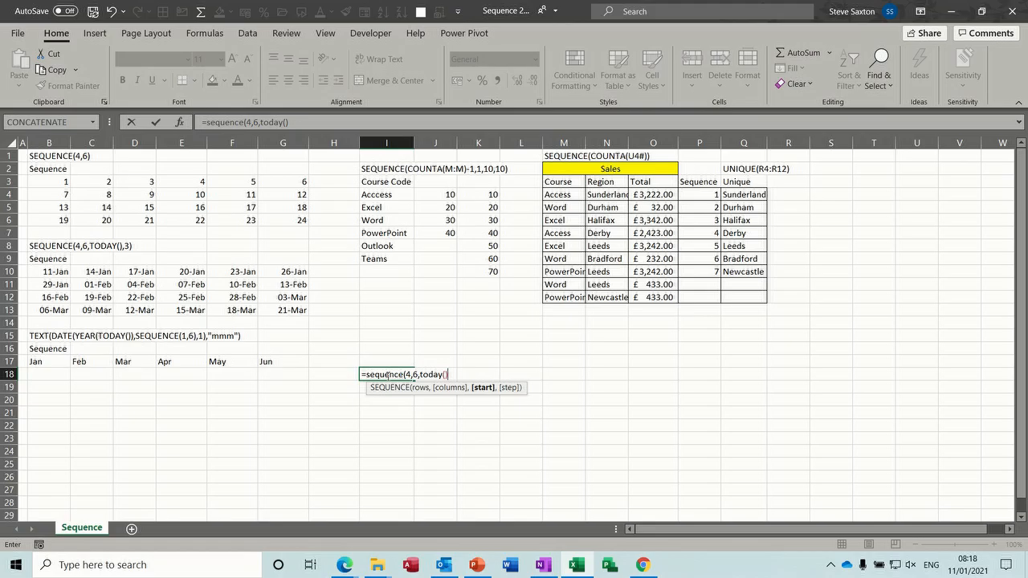
type(",5)")
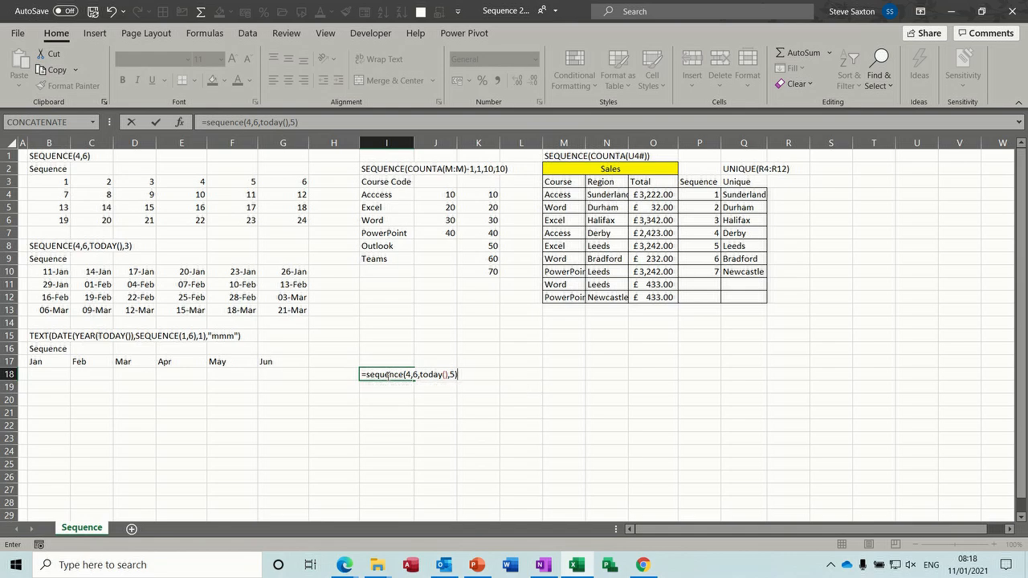
left_click(155, 122)
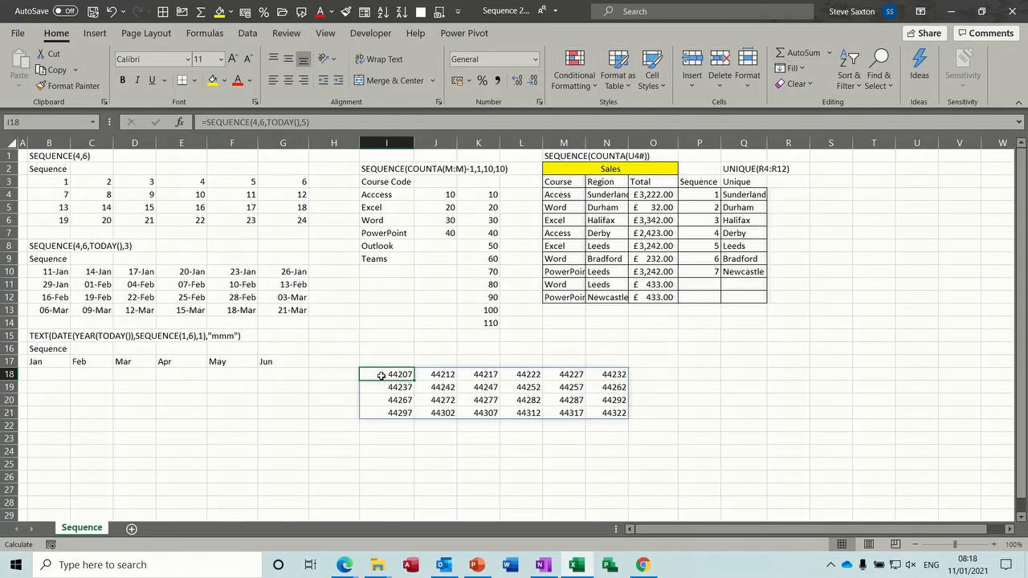
Format the I18:N21 grid as Short Date, then undo to remove the dated grid
left_click_drag(389, 375, 598, 411)
left_click(534, 59)
left_click(503, 211)
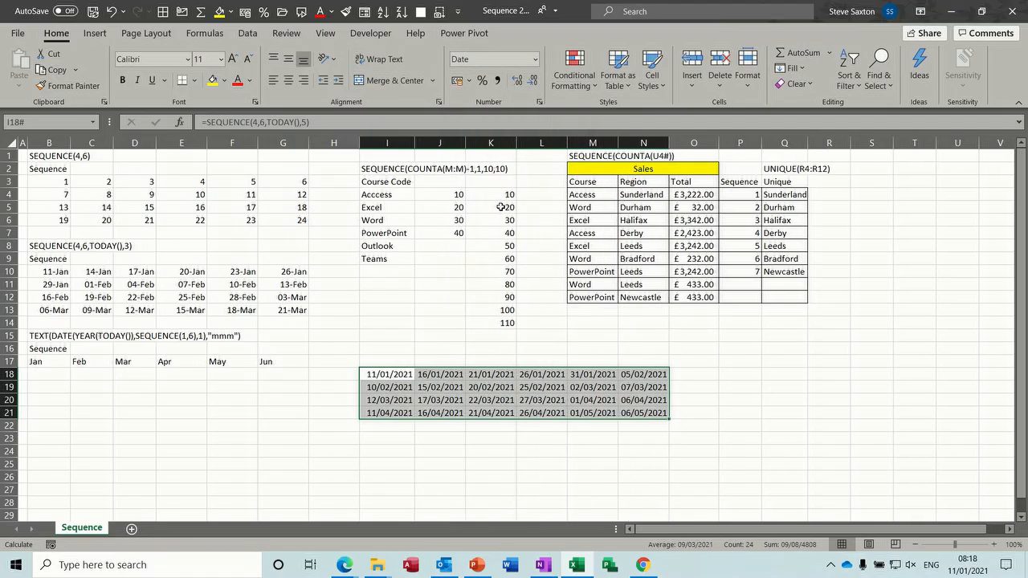
left_click(391, 375)
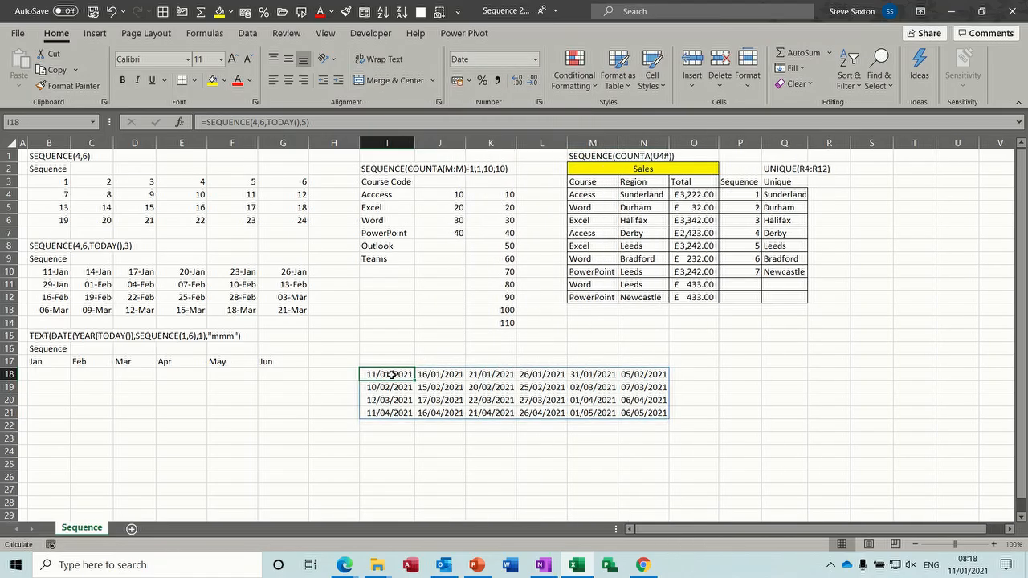
left_click(431, 375)
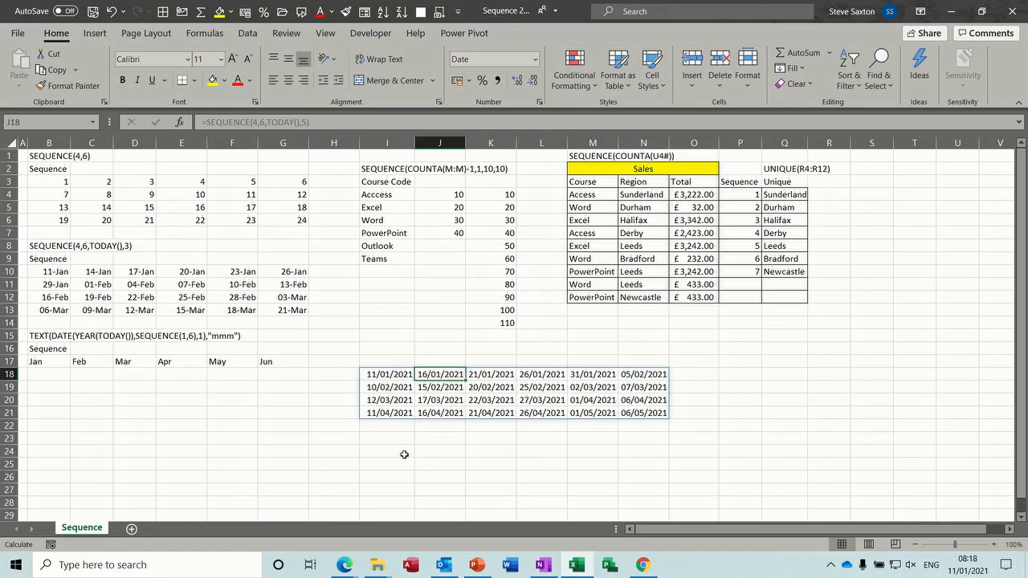
key("ctrl+z")
key("ctrl+z")
key("ctrl+z")
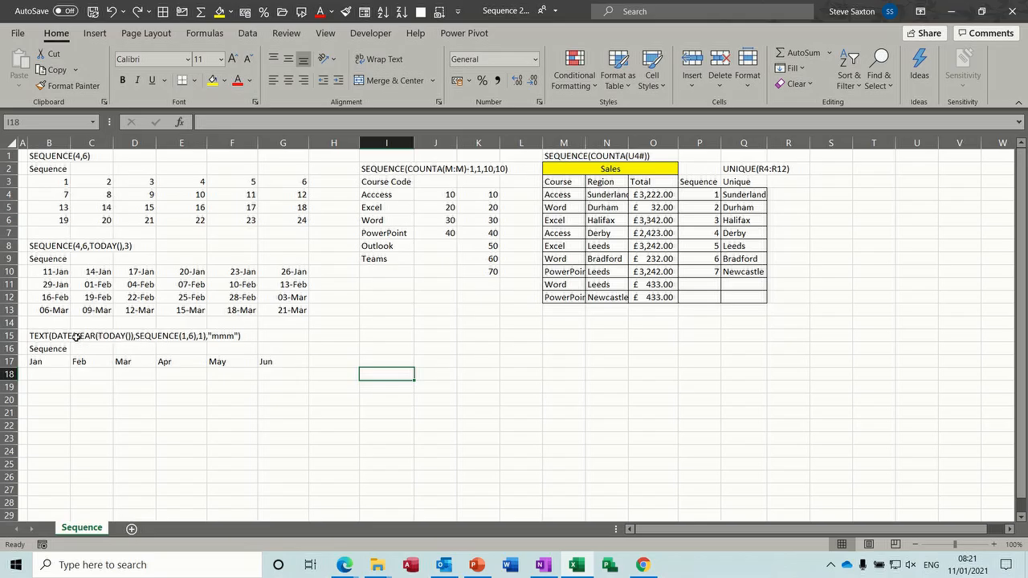
Enter =TEXT(DATE(YEAR(TODAY()),SEQUENCE(1,6),1),"mmm") in I17 to list Jan to Jun
left_click(376, 361)
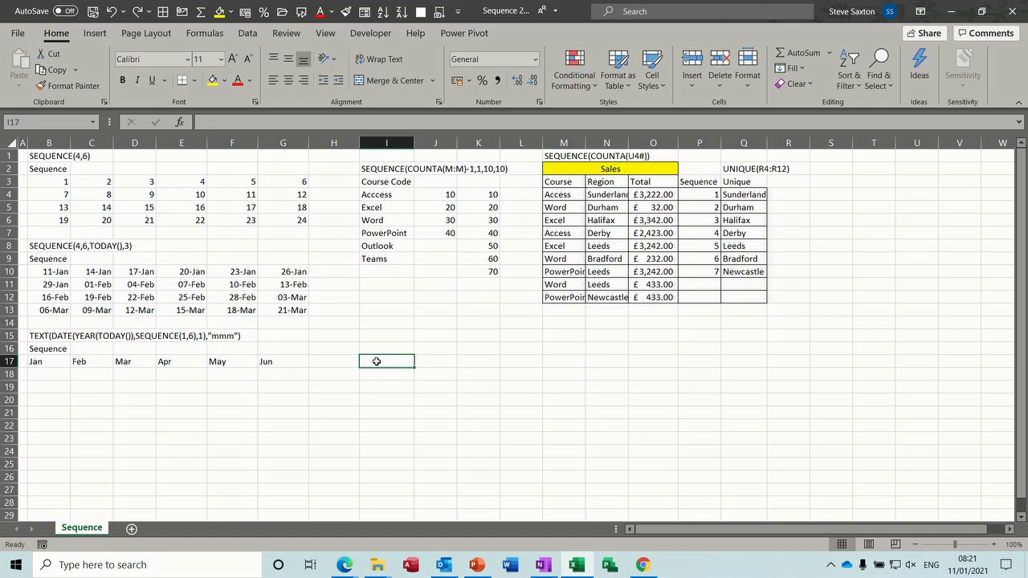
type("=text")
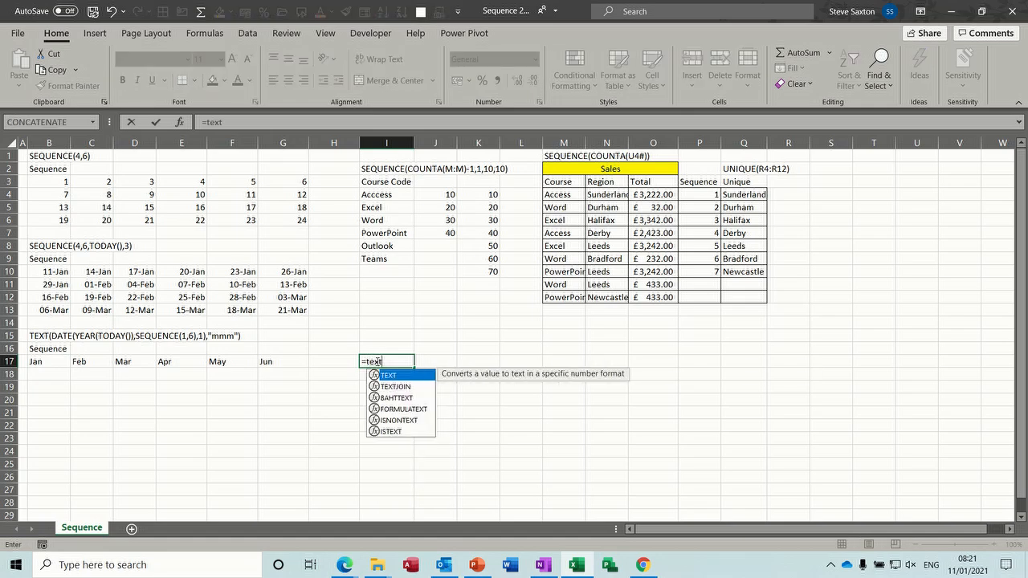
type("(")
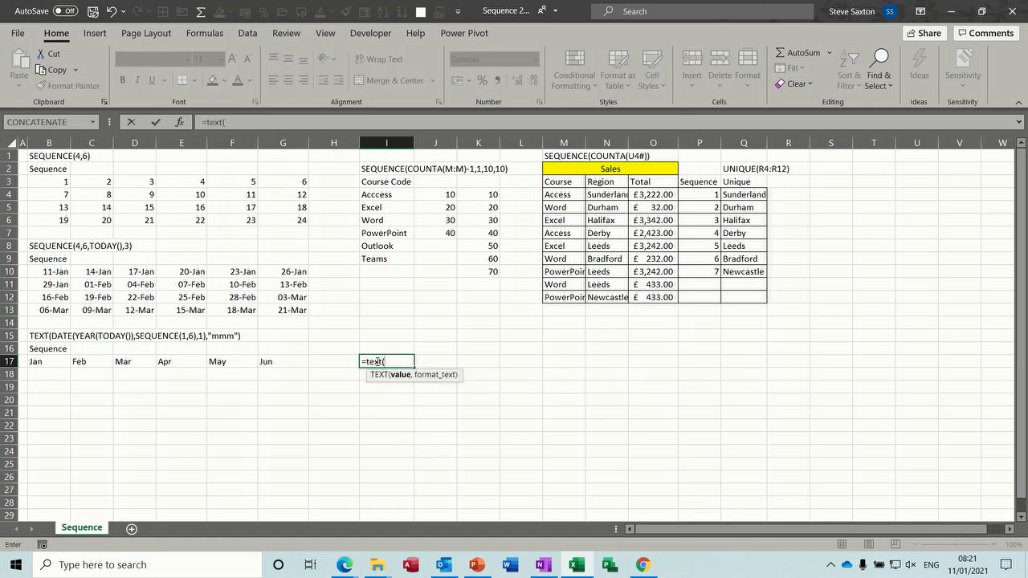
type("date")
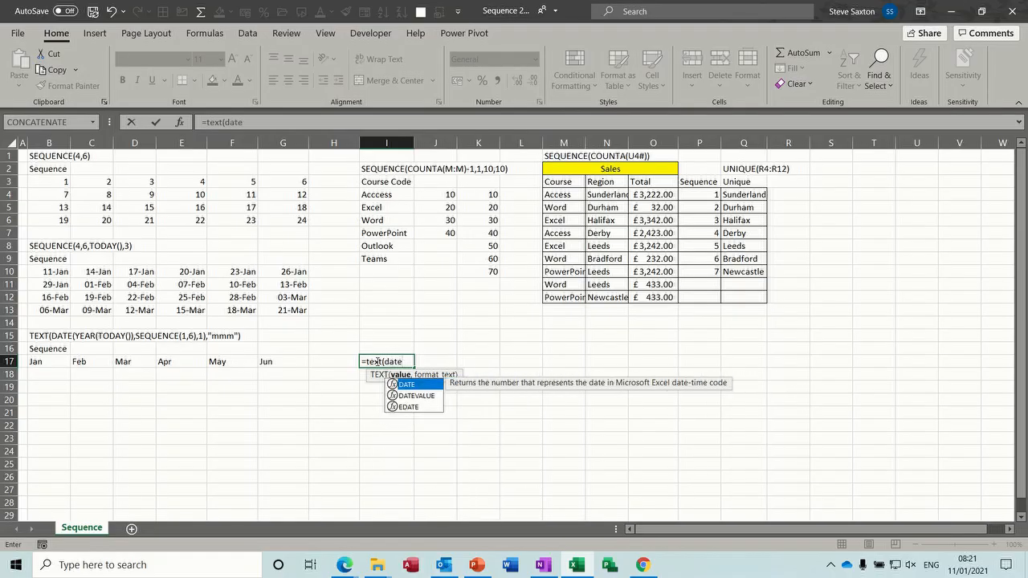
type("(")
type("y")
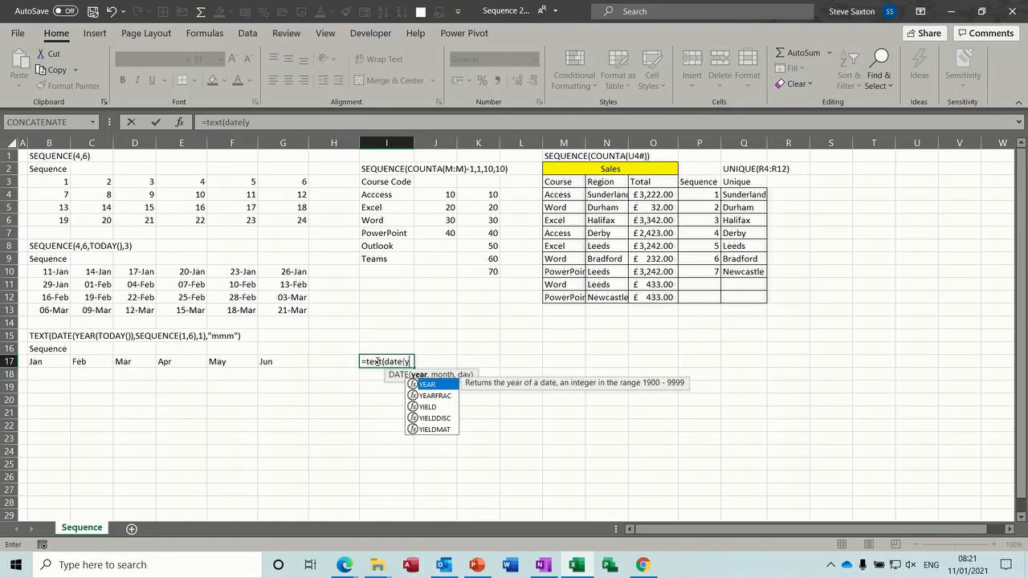
type("ear(")
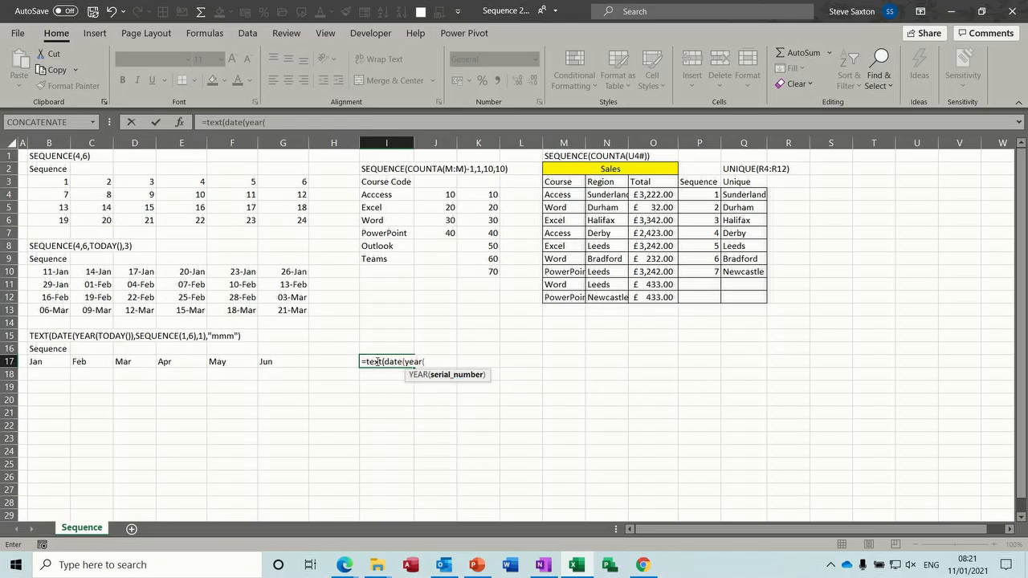
type("to")
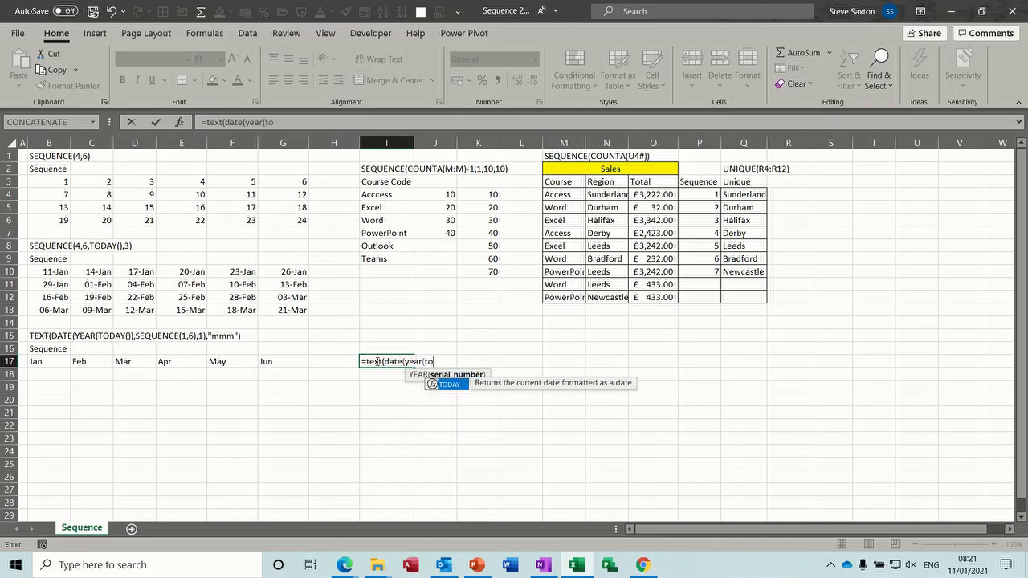
type("day()")
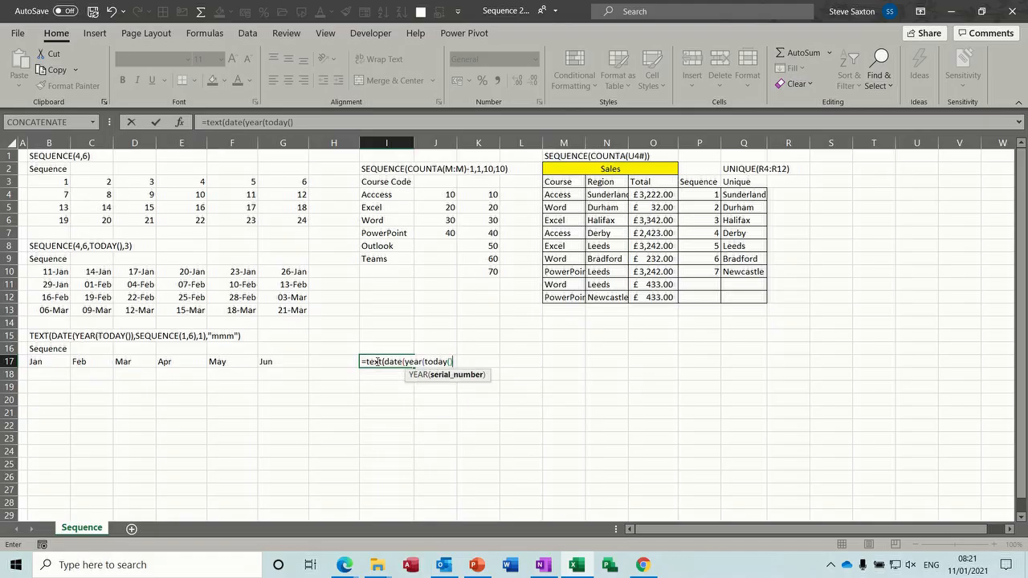
type(")")
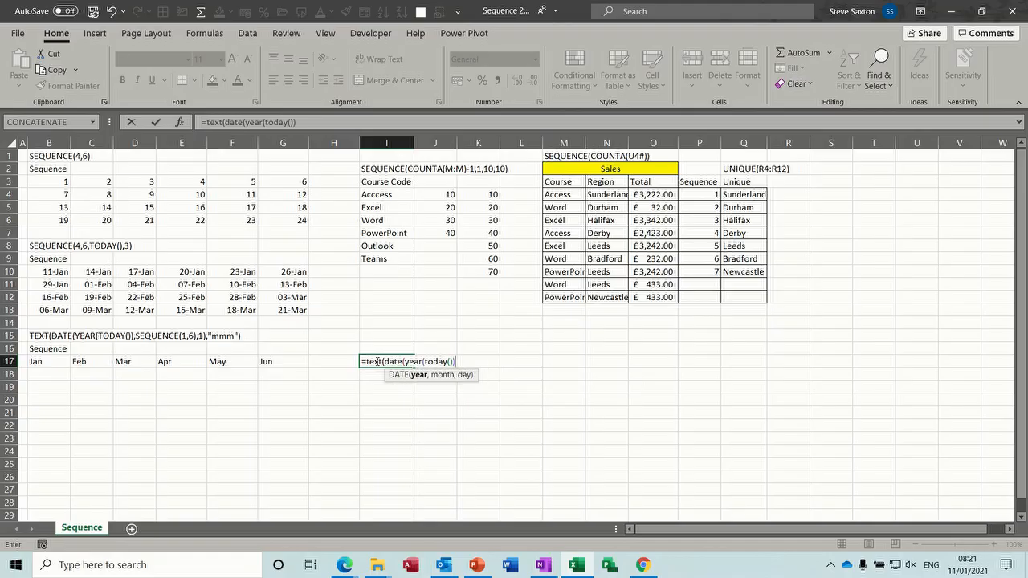
type(",seq")
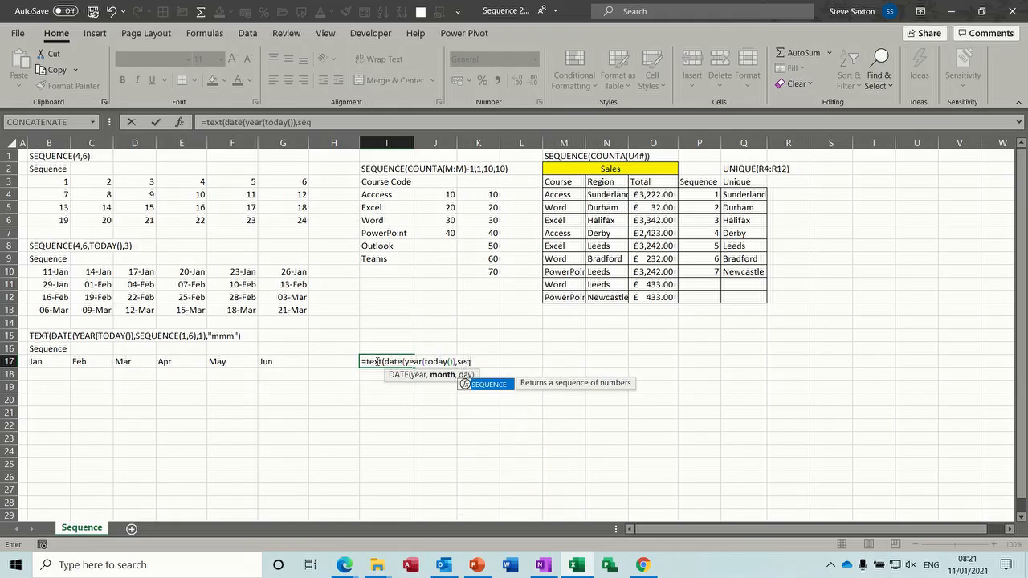
type("uence(")
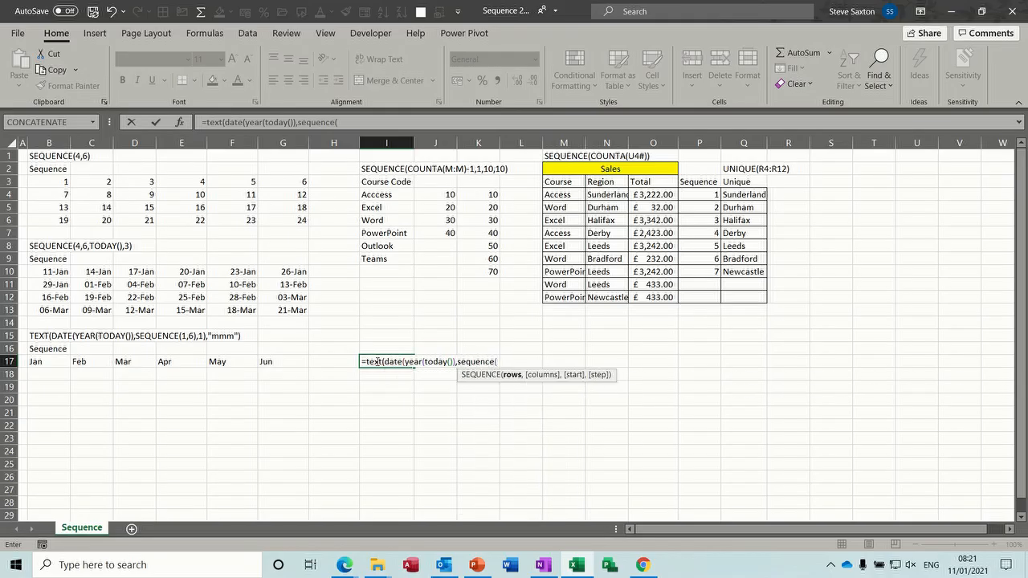
type("1,6")
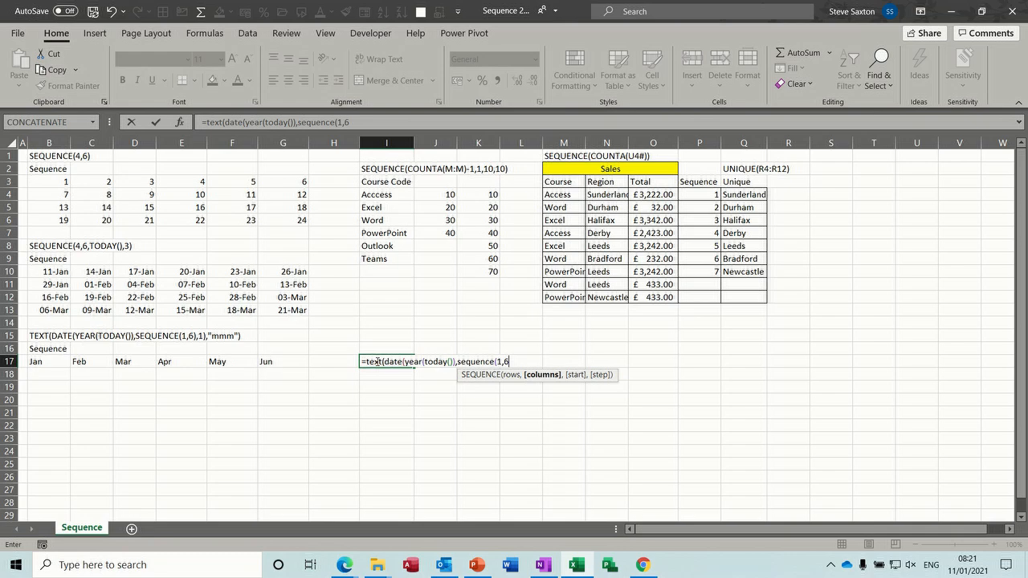
type(")")
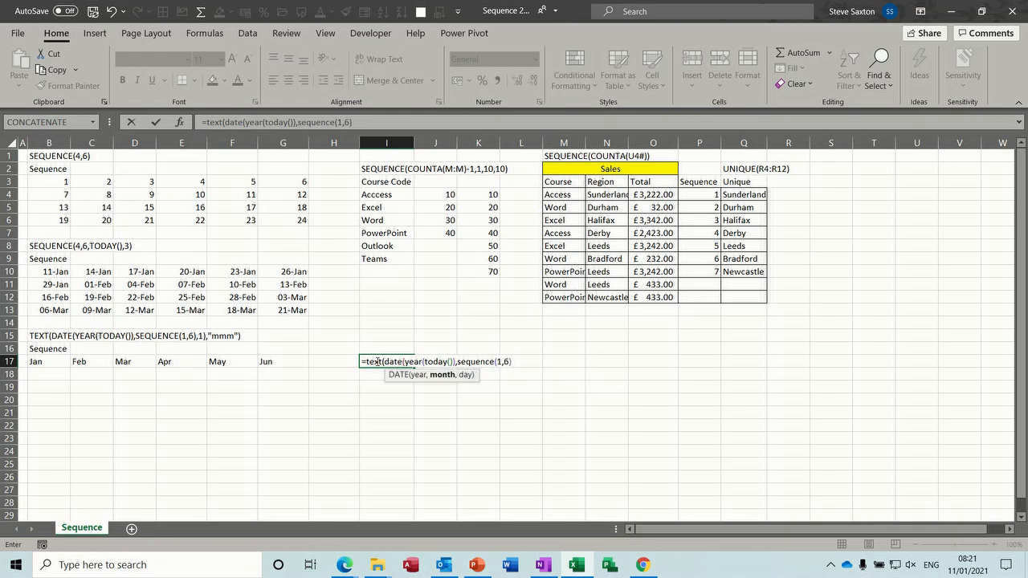
type(",1)")
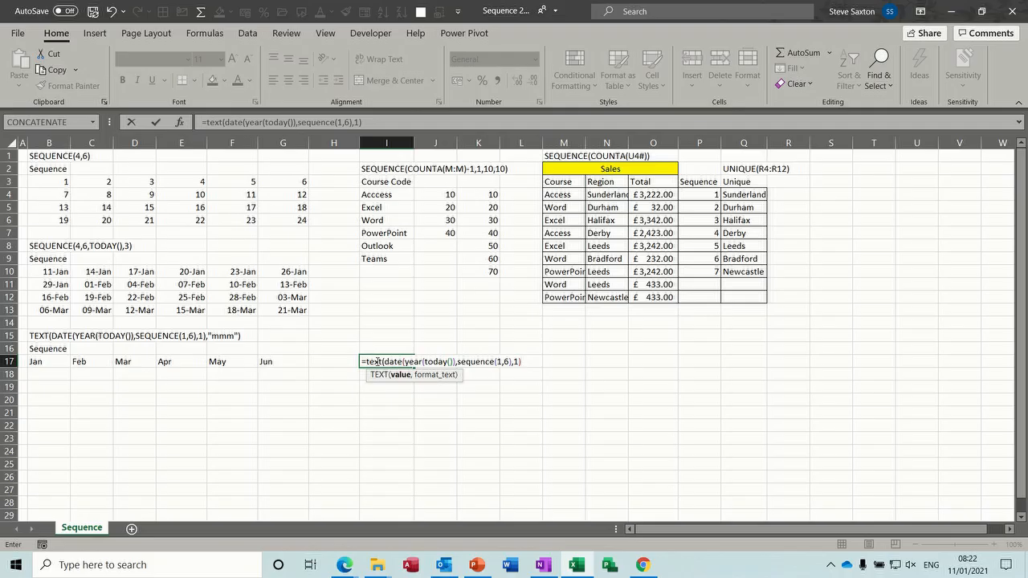
type(",\"mmm\"")
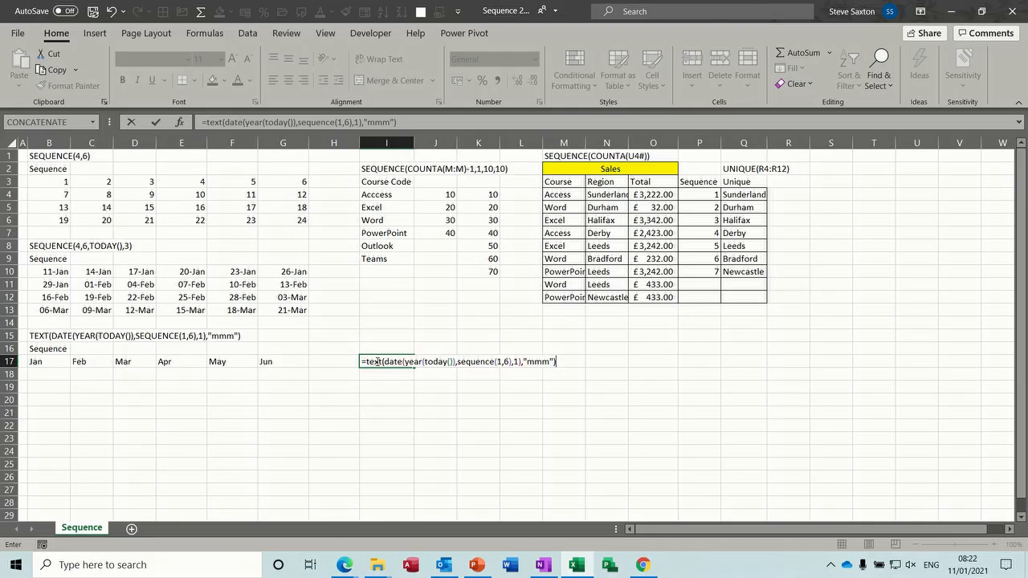
left_click(157, 122)
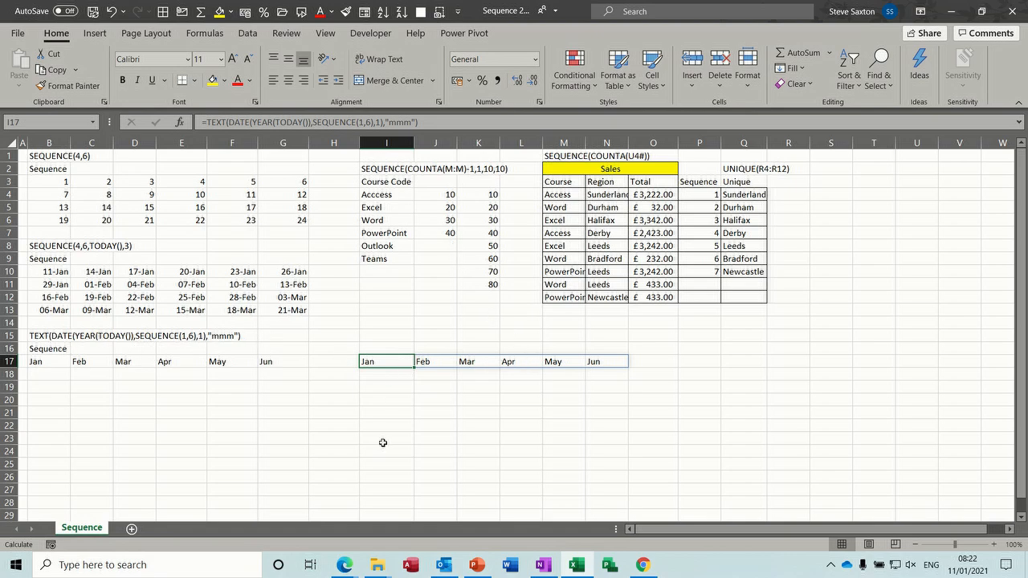
Delete the month formula in I17 and move the course list Acccess–Teams to H15:H20
key("Delete")
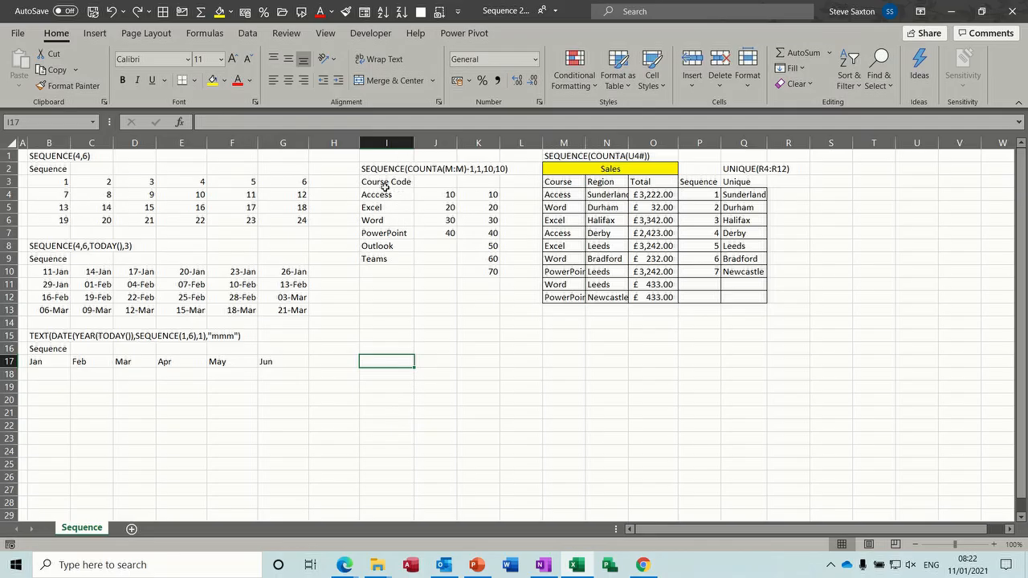
left_click_drag(385, 194, 399, 404)
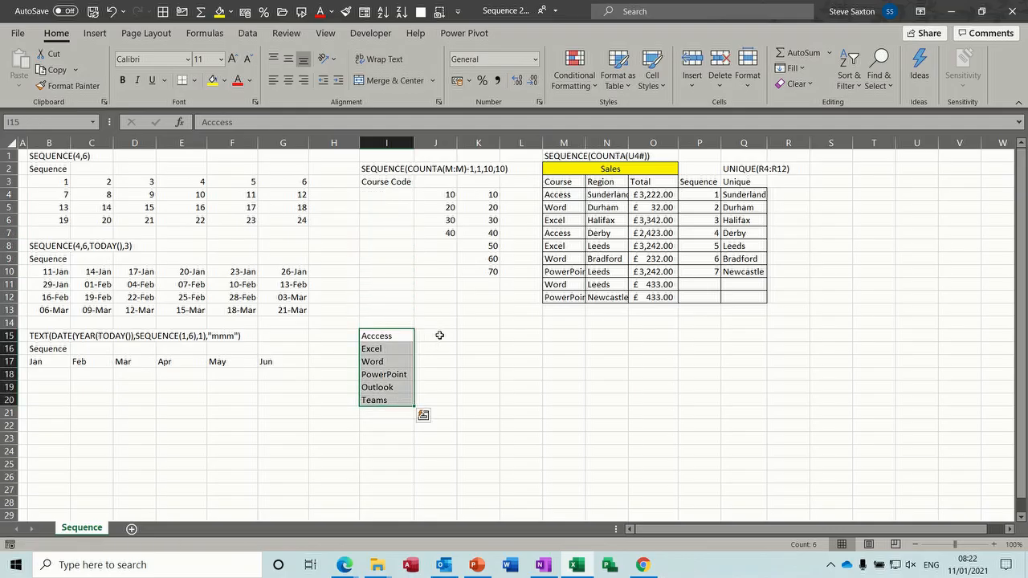
left_click(439, 339)
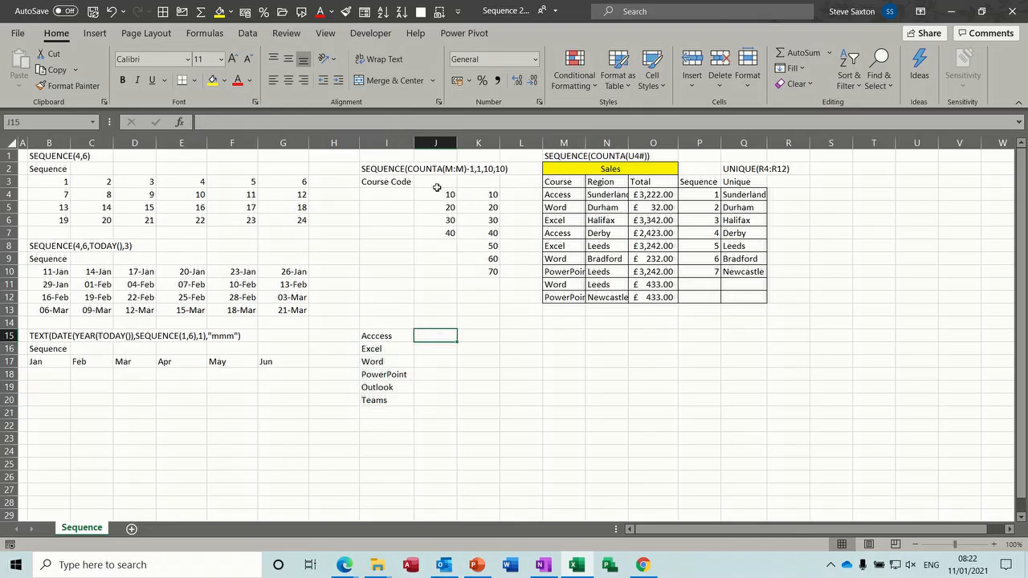
left_click_drag(377, 336, 354, 400)
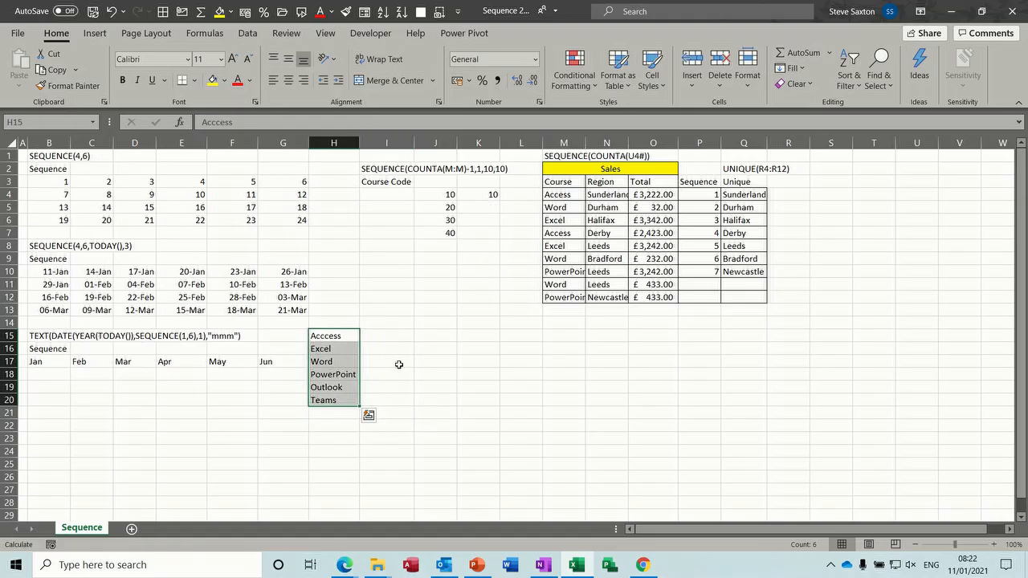
left_click(389, 336)
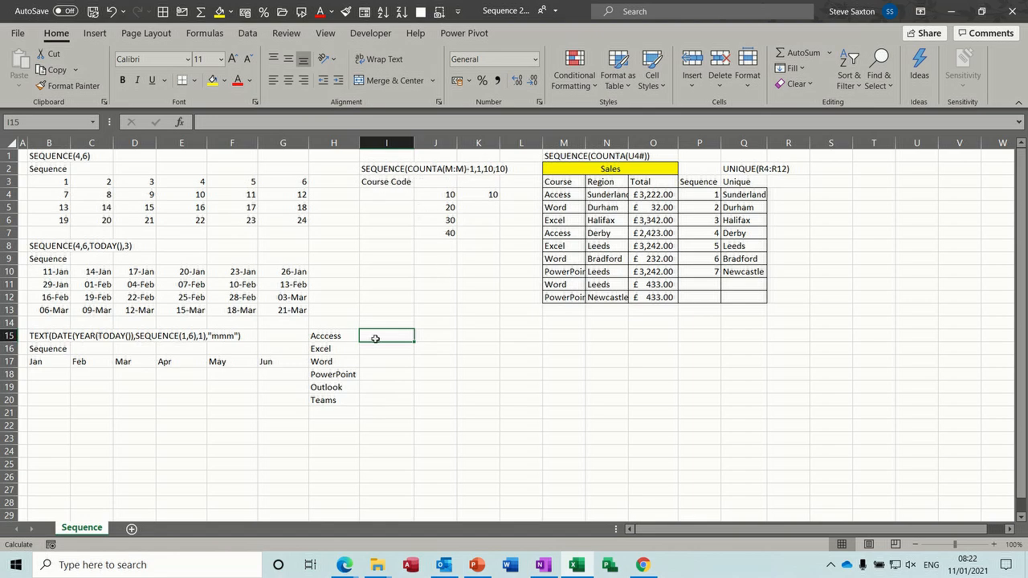
Enter =SEQUENCE(COUNTA(H:H),1,10,10) in I15 to number the six courses 10 to 60
type("=se")
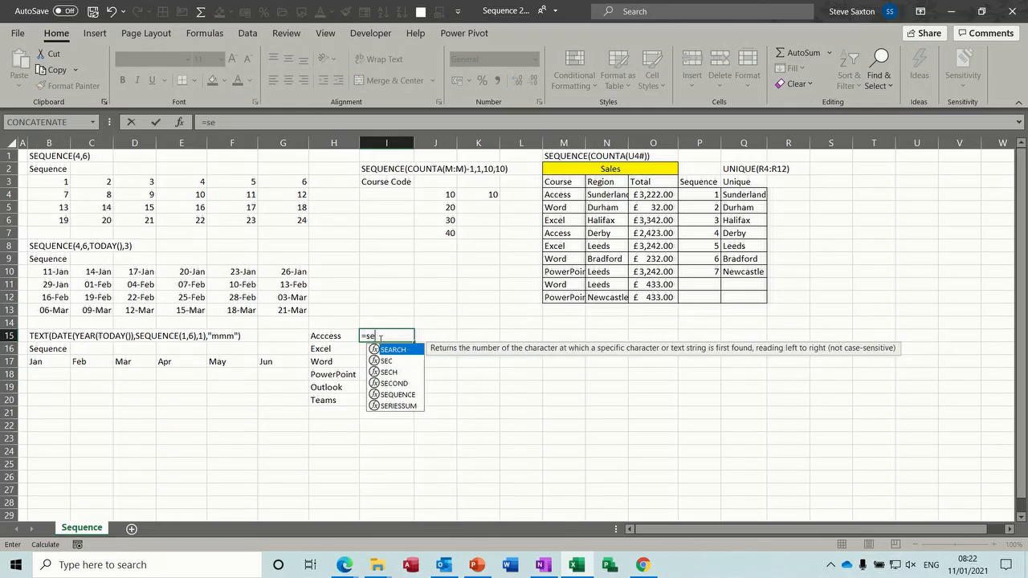
type("que")
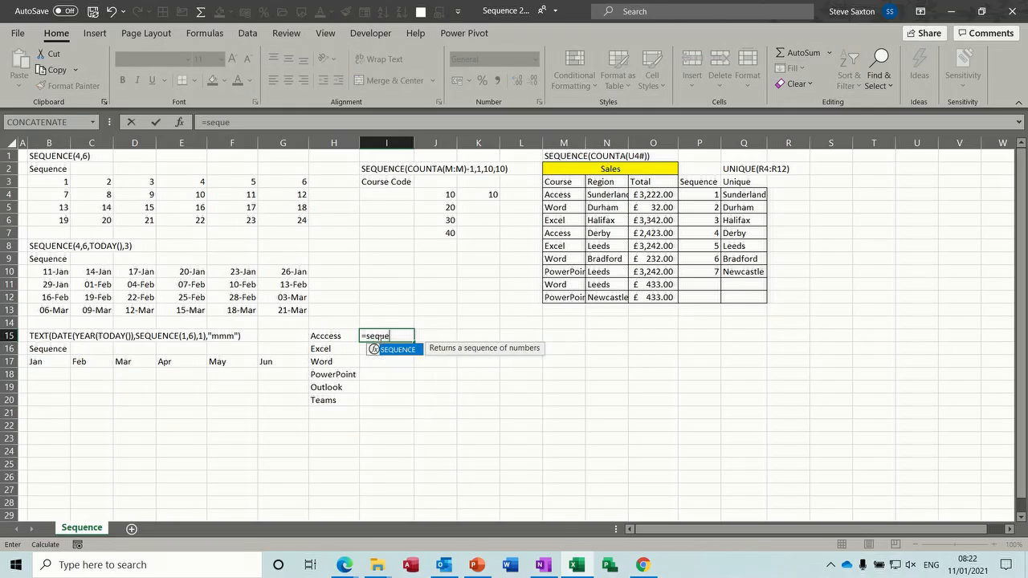
type("nce(")
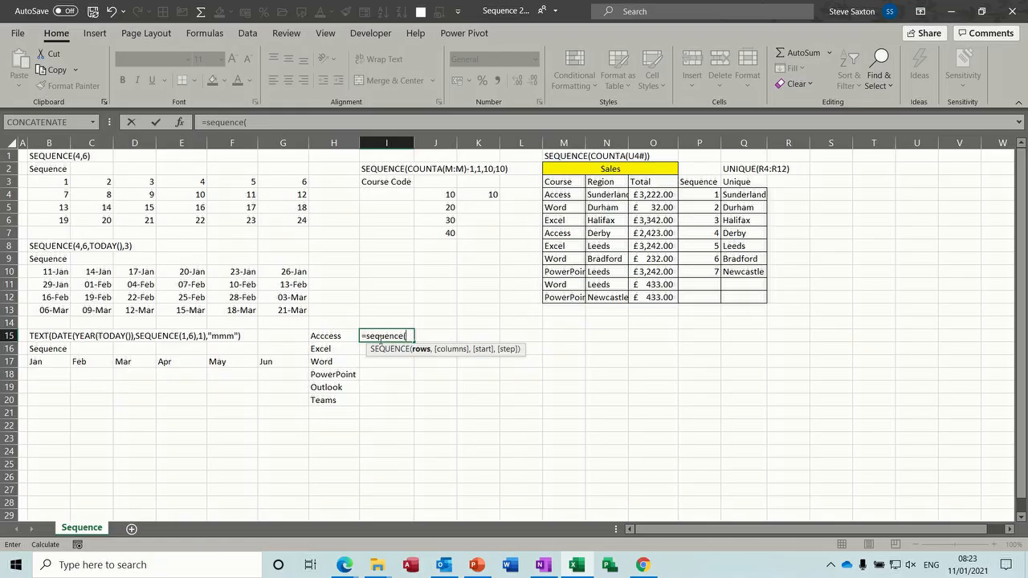
type("count")
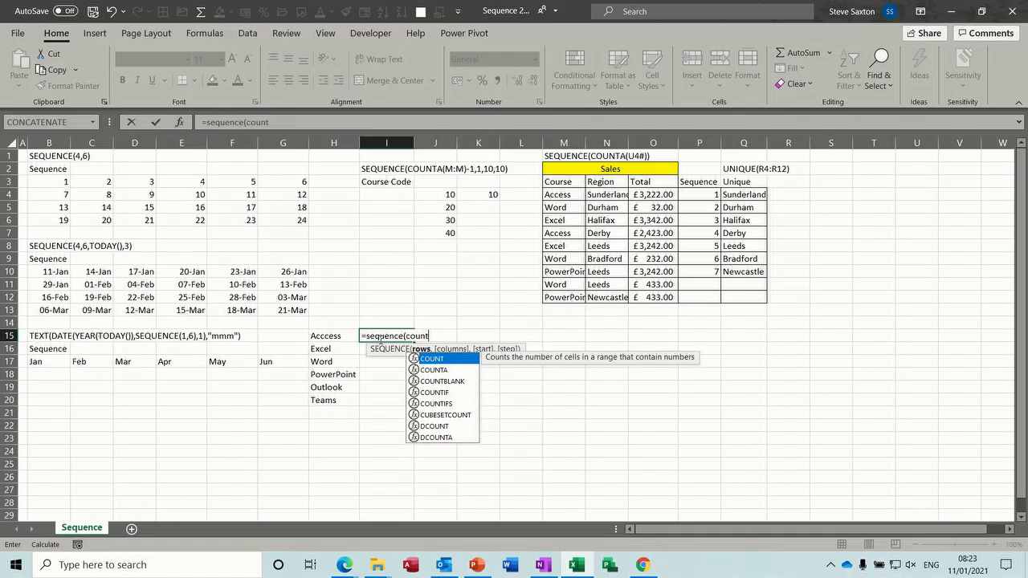
type("a(")
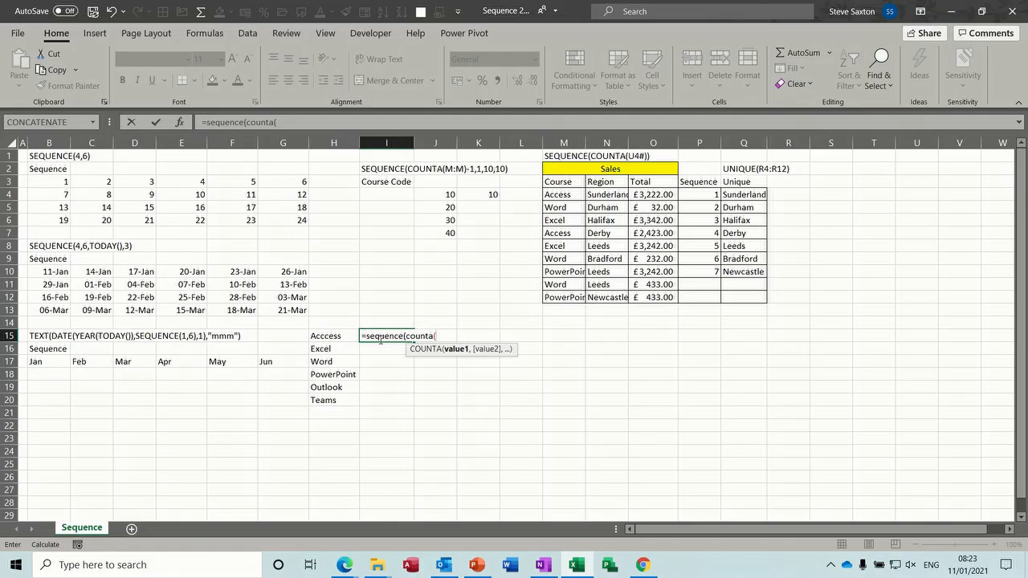
left_click(336, 143)
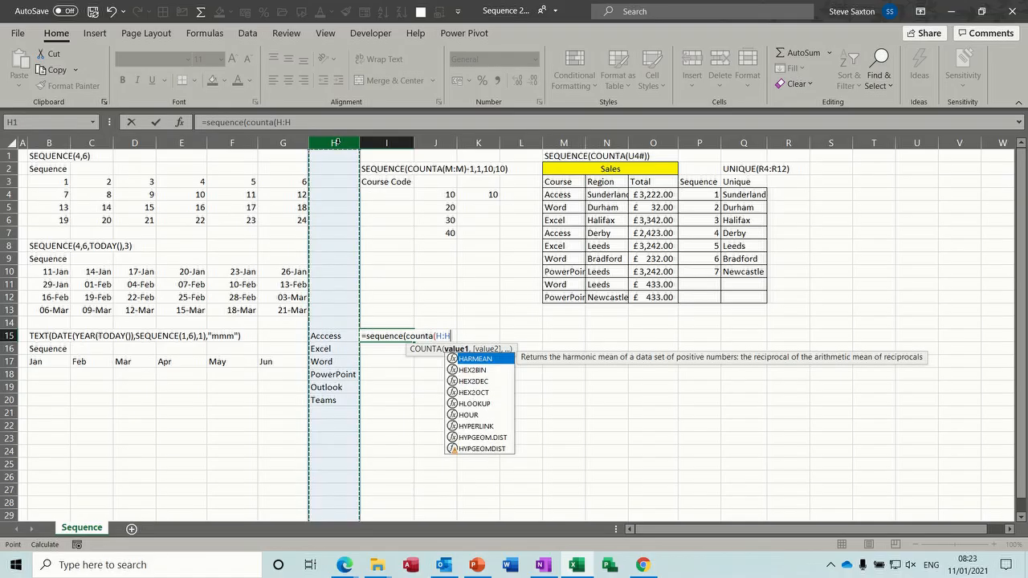
type(")")
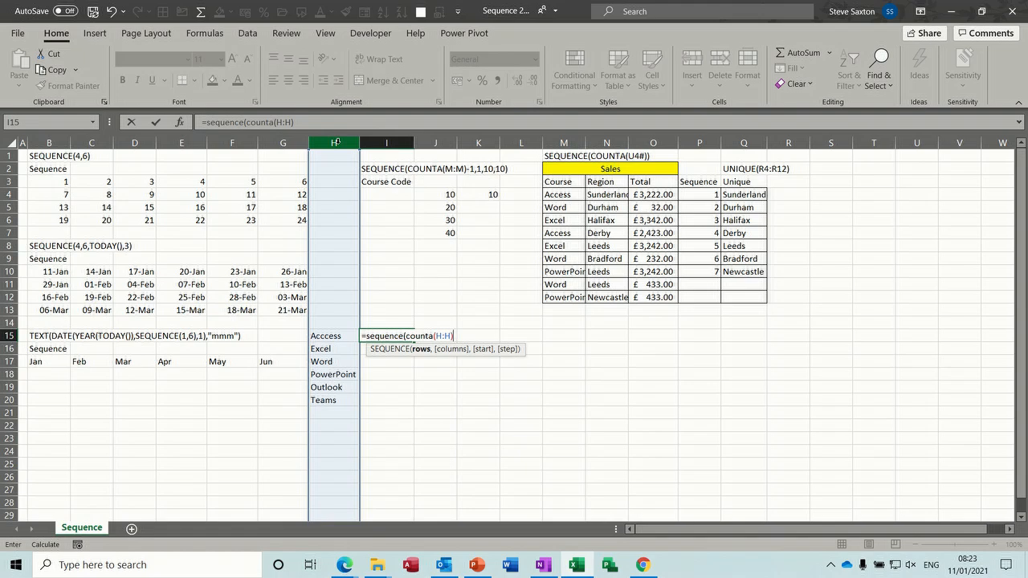
type(",")
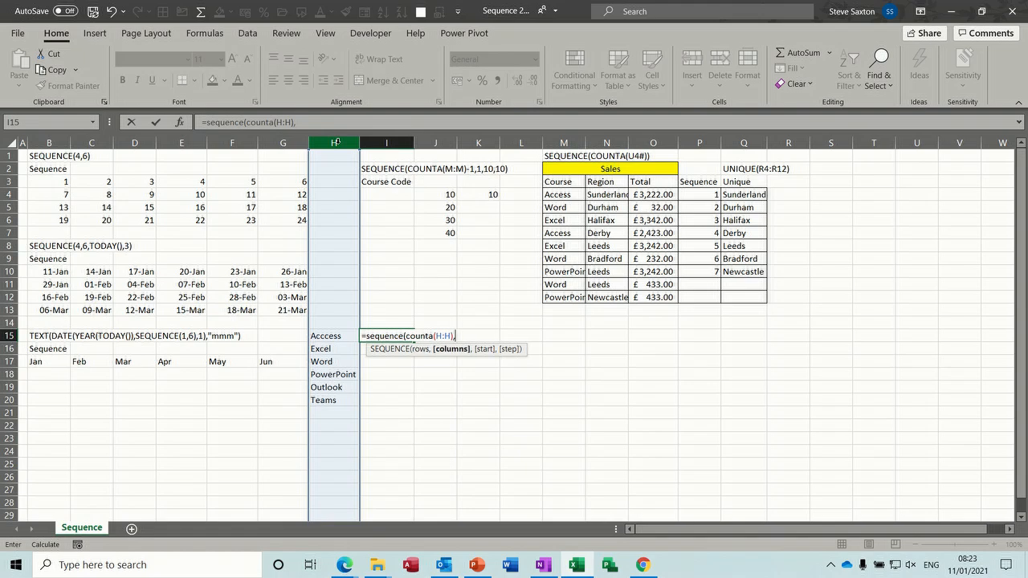
type("1,10,10")
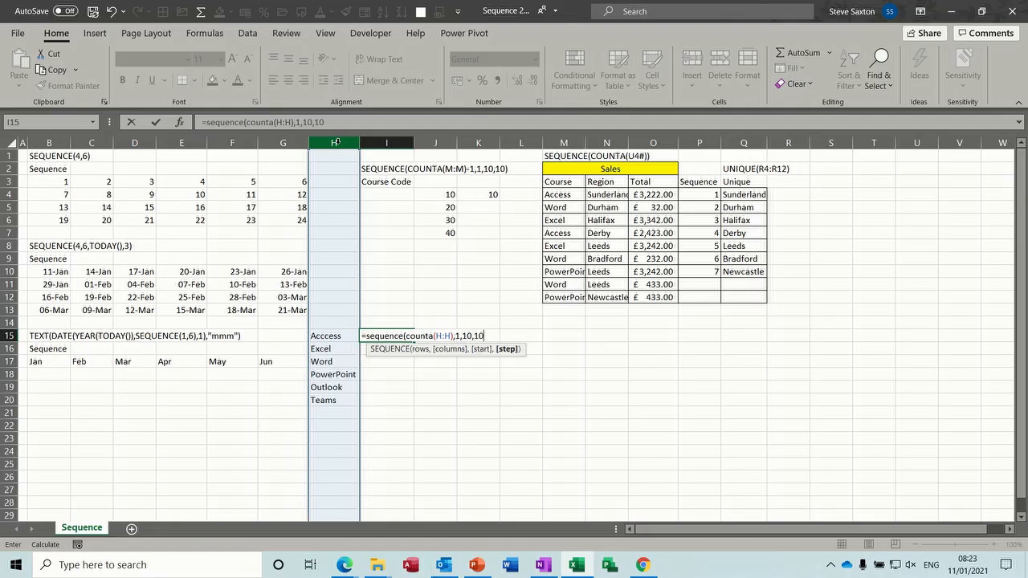
type(")")
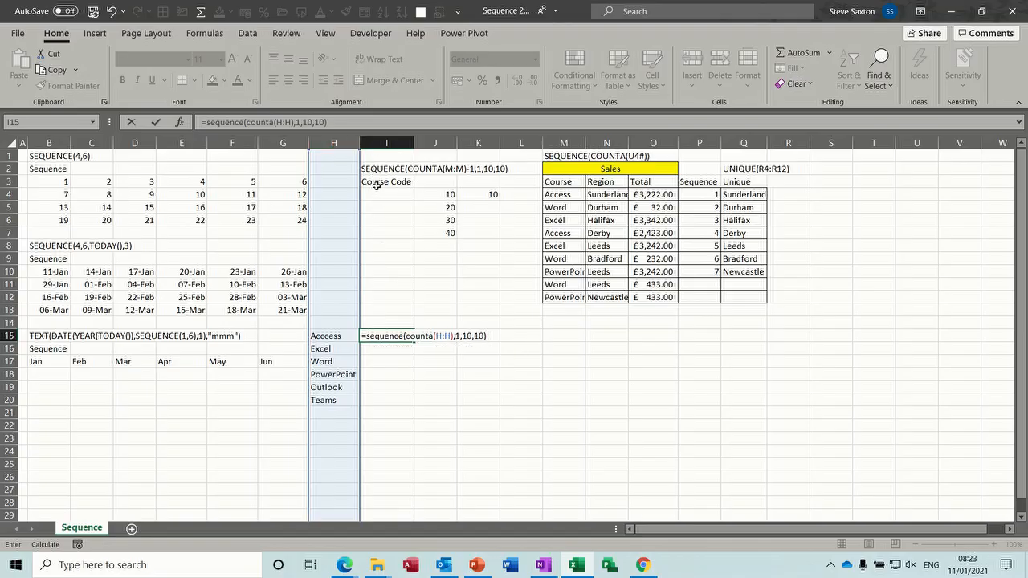
left_click(156, 122)
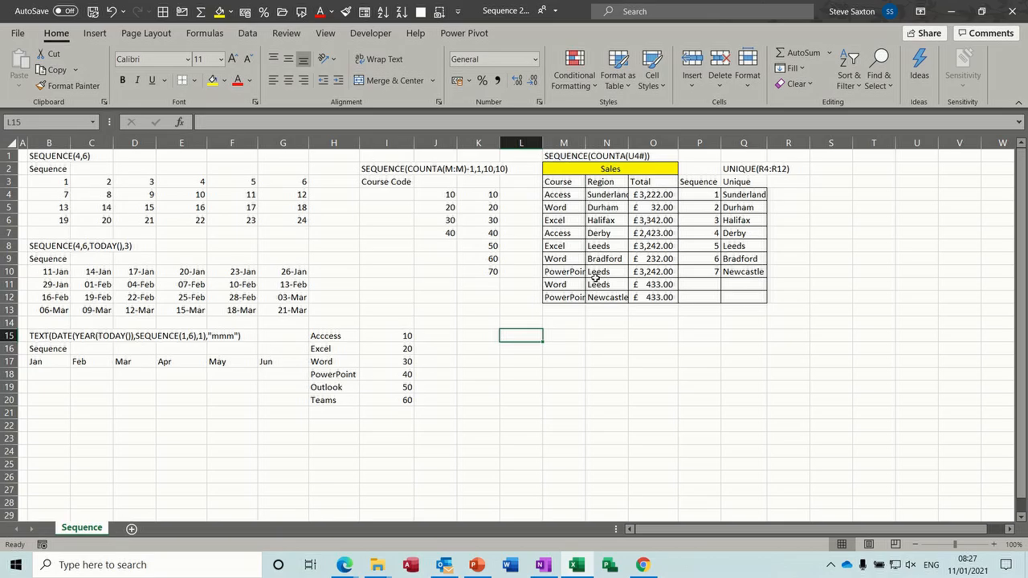
left_click(744, 193)
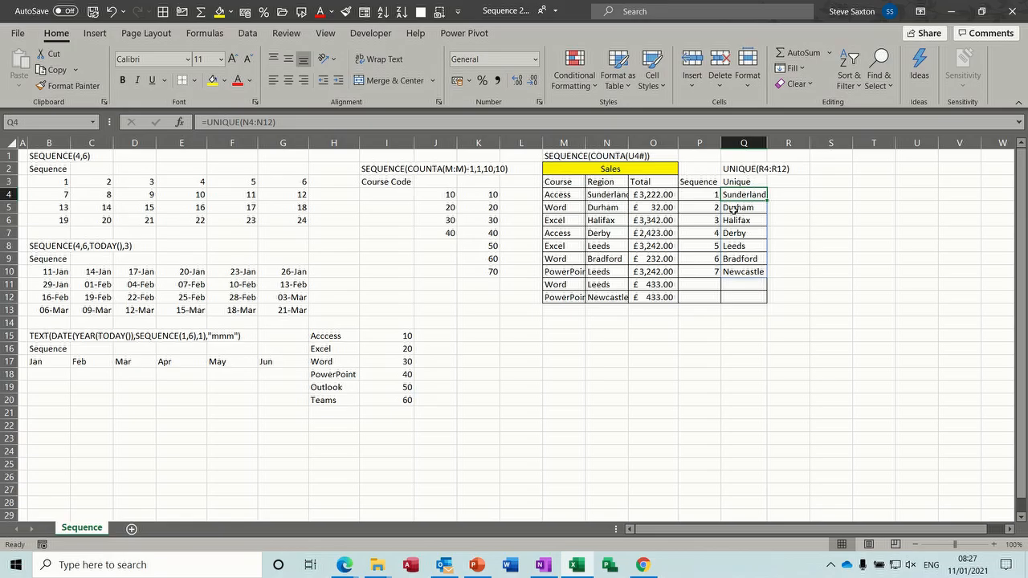
Replace Sunderland with Leeds in N4, then select the Region values N4:N12
left_click(605, 195)
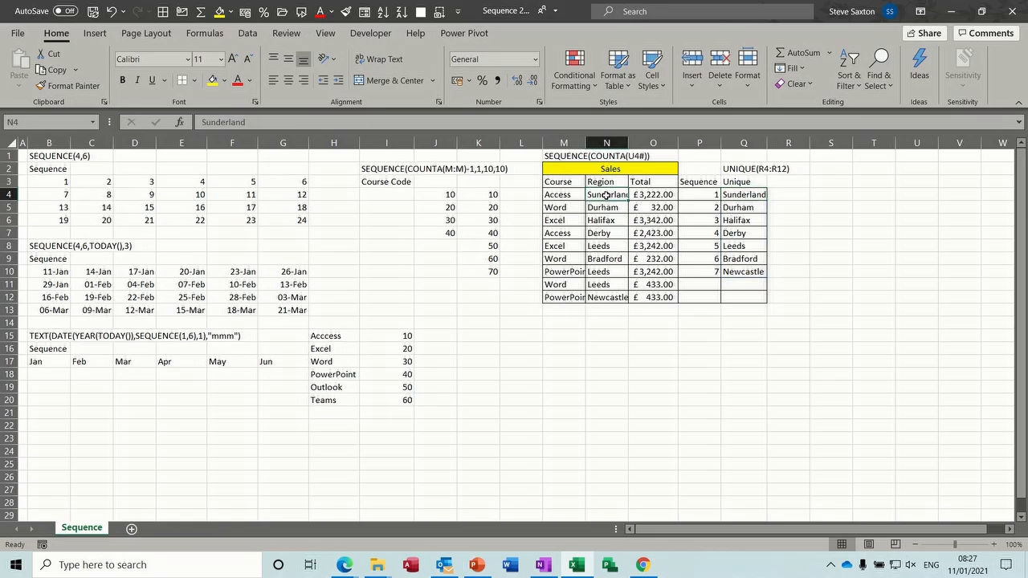
type("Leeds")
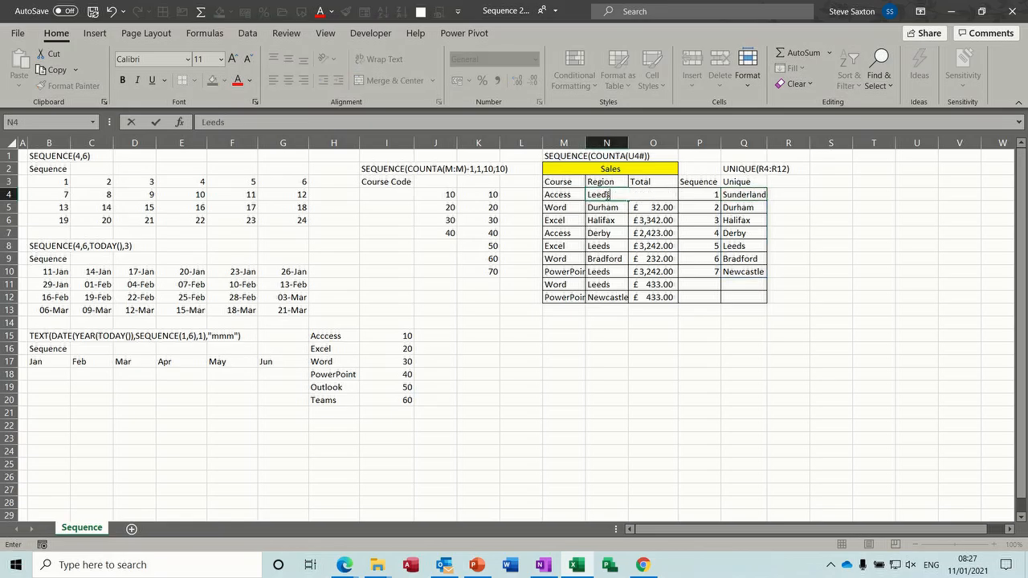
key("Return")
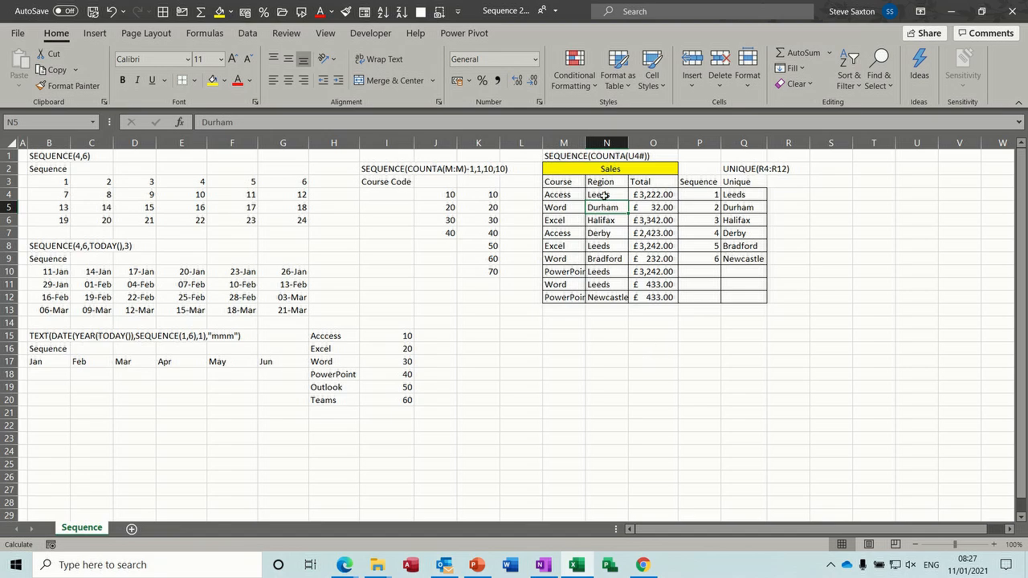
left_click_drag(604, 194, 833, 428)
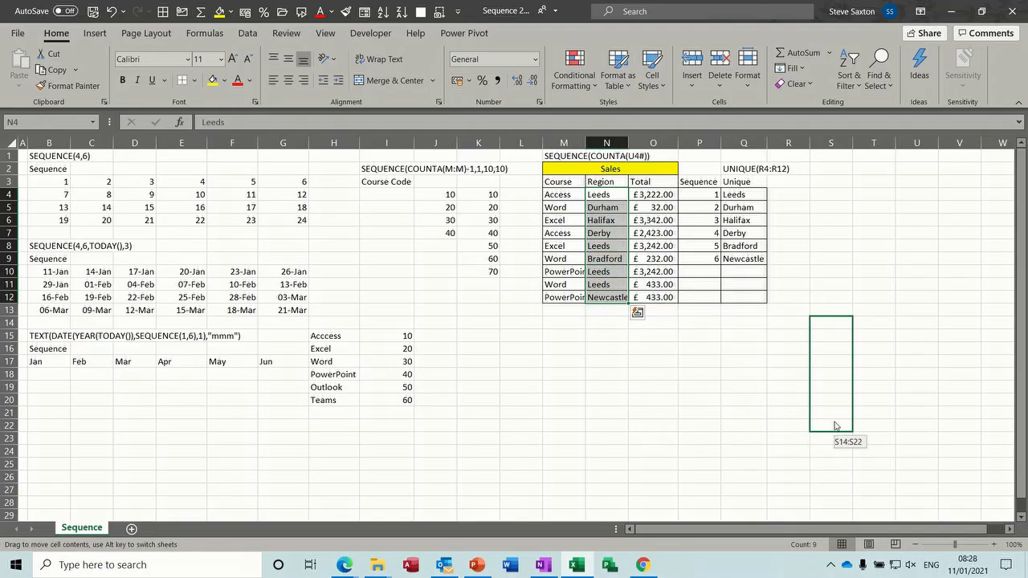
Drag the nine Region values from N4:N12 to S14:S22, emptying the Region column
left_click_drag(834, 426, 834, 426)
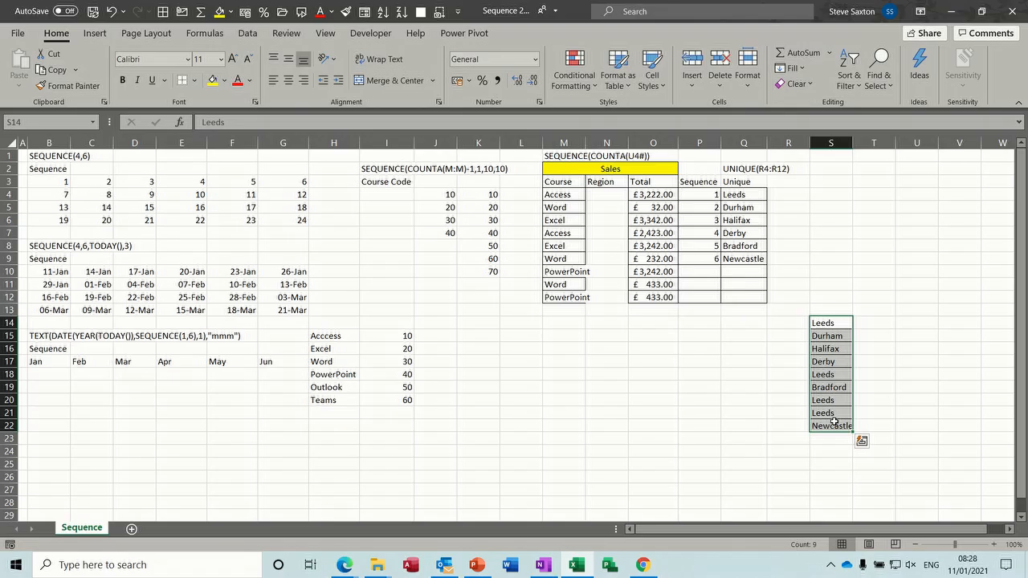
left_click(908, 324)
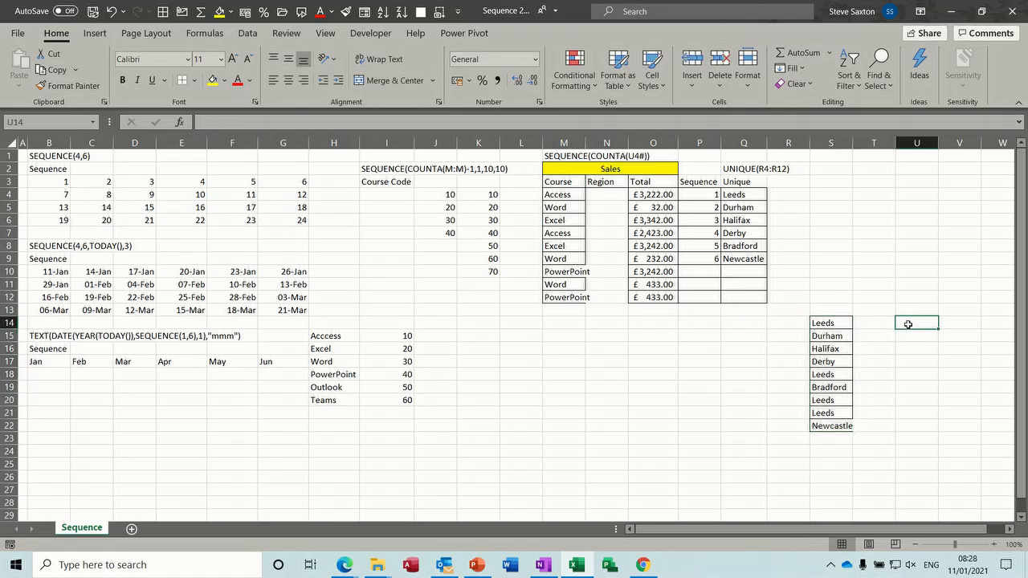
type("=un")
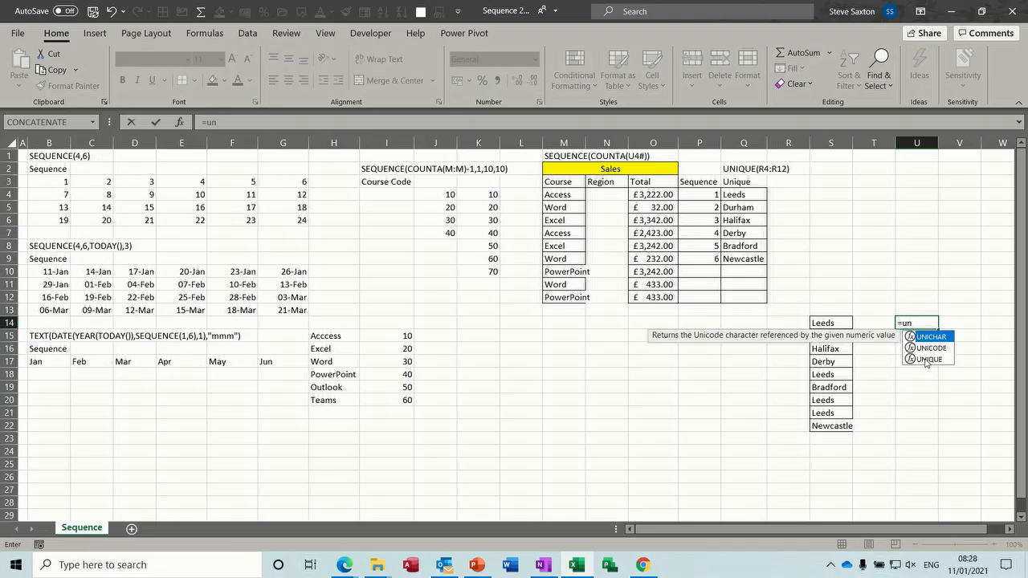
Enter =UNIQUE(S14:S22) in U14 to list the distinct regions
double_click(925, 359)
left_click_drag(833, 324, 837, 426)
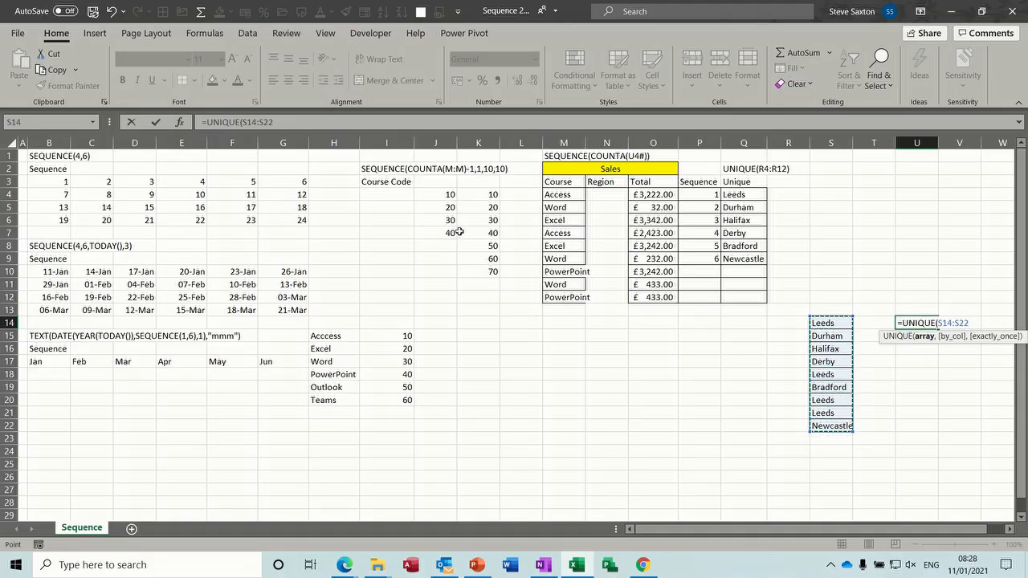
left_click(155, 123)
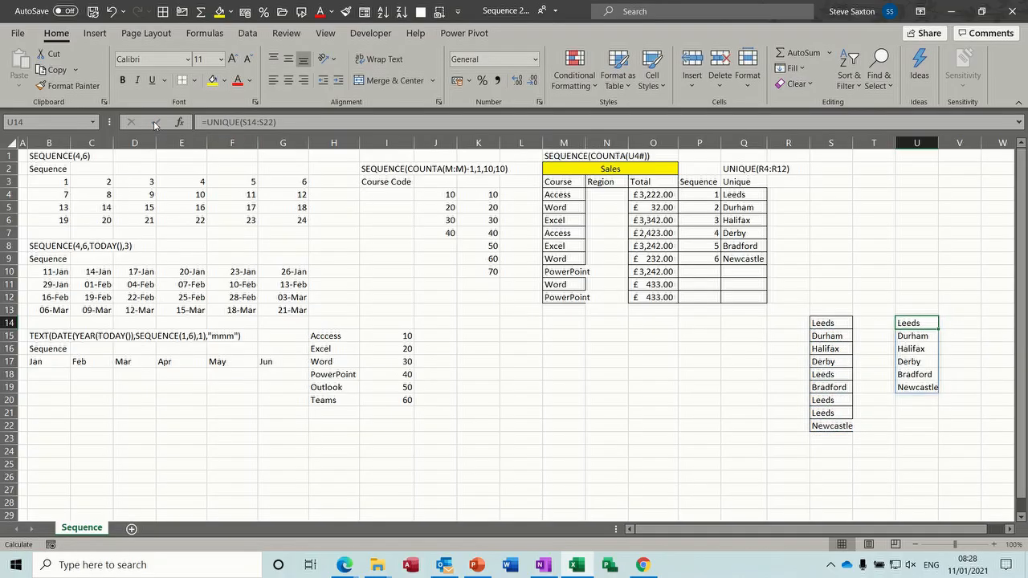
Overwrite Durham in S15 and Derby in S17 with Leeds so the unique list shrinks
left_click(822, 337)
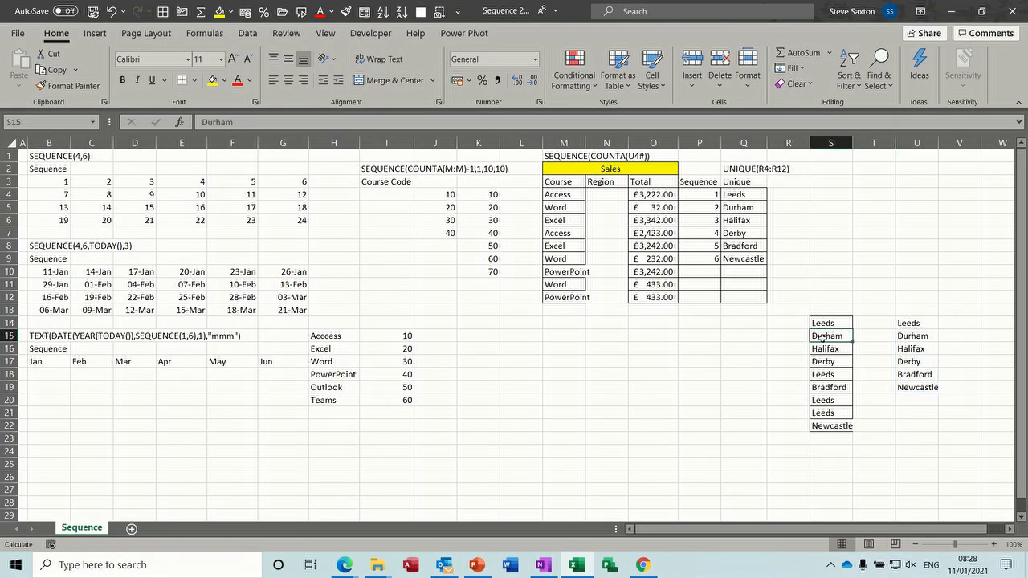
type("Leeds")
key("Return")
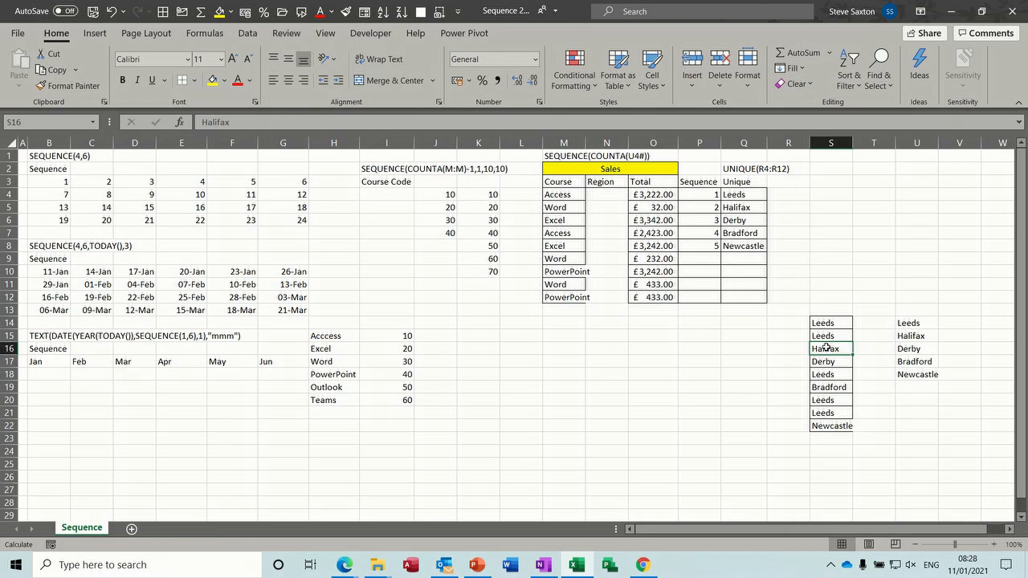
left_click(826, 362)
type("Leeds")
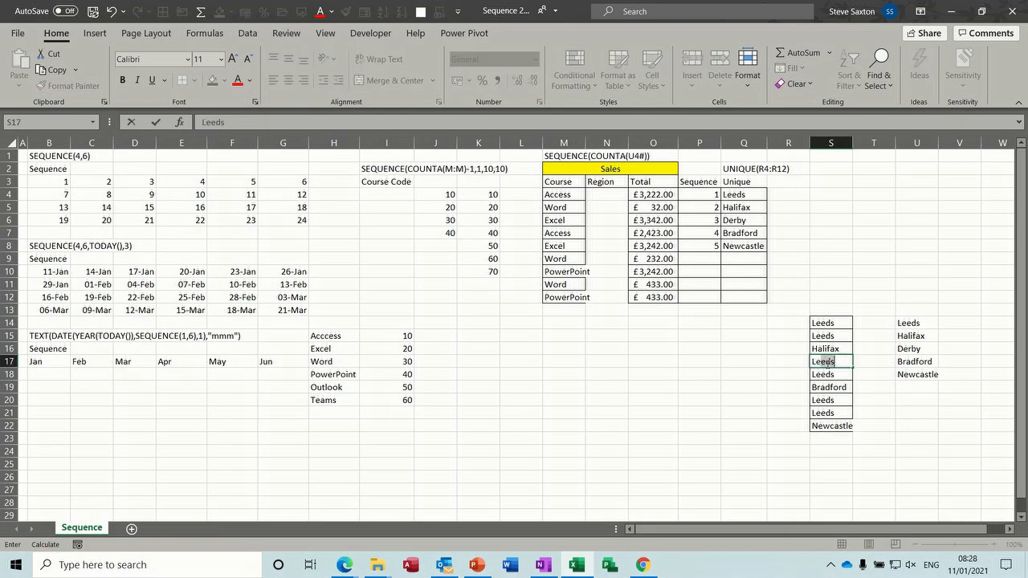
key("Return")
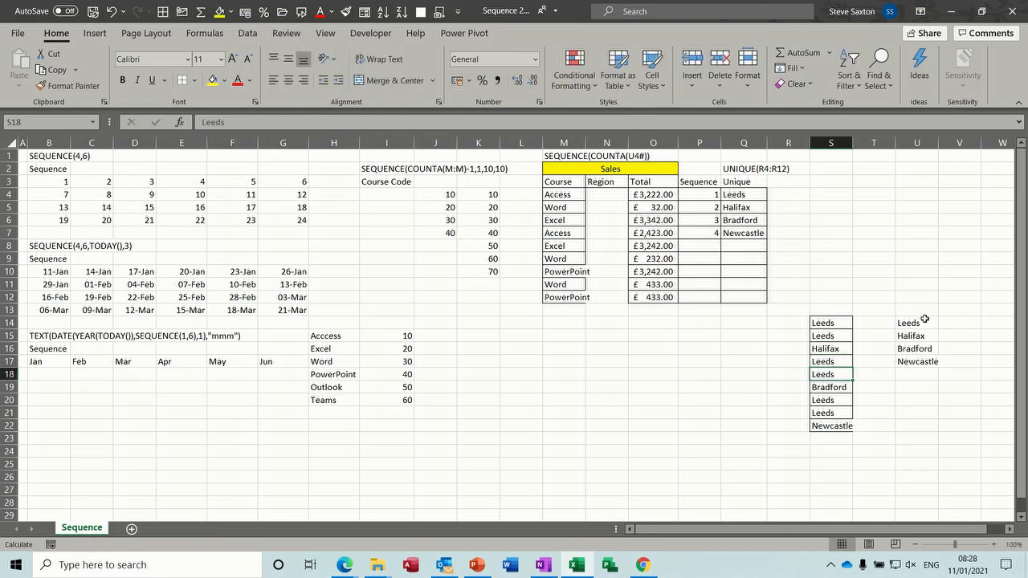
left_click(881, 322)
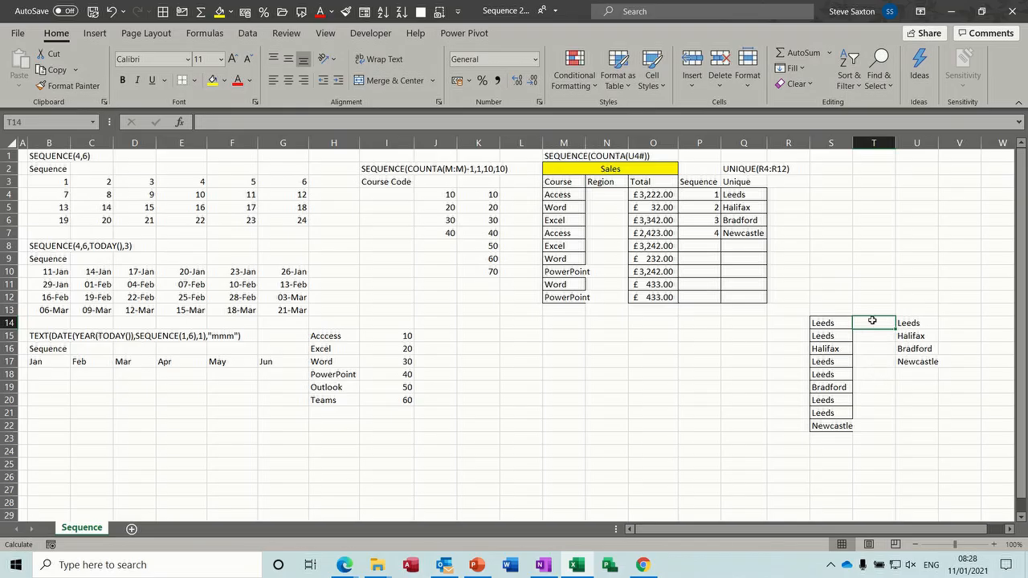
type("=seq")
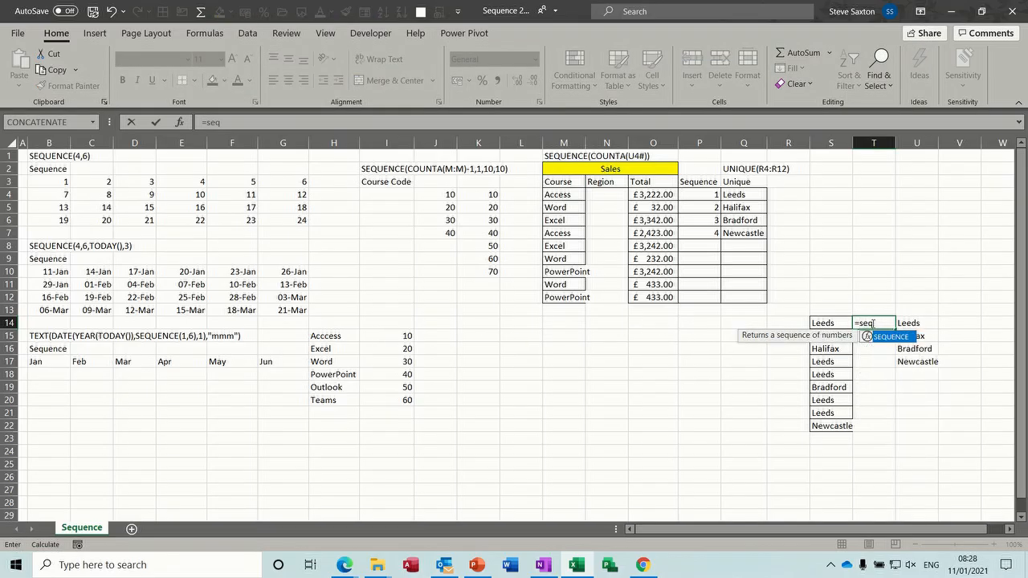
Enter =SEQUENCE(COUNTA(U14#)) in T14 to number the four unique regions 1 to 4
double_click(882, 337)
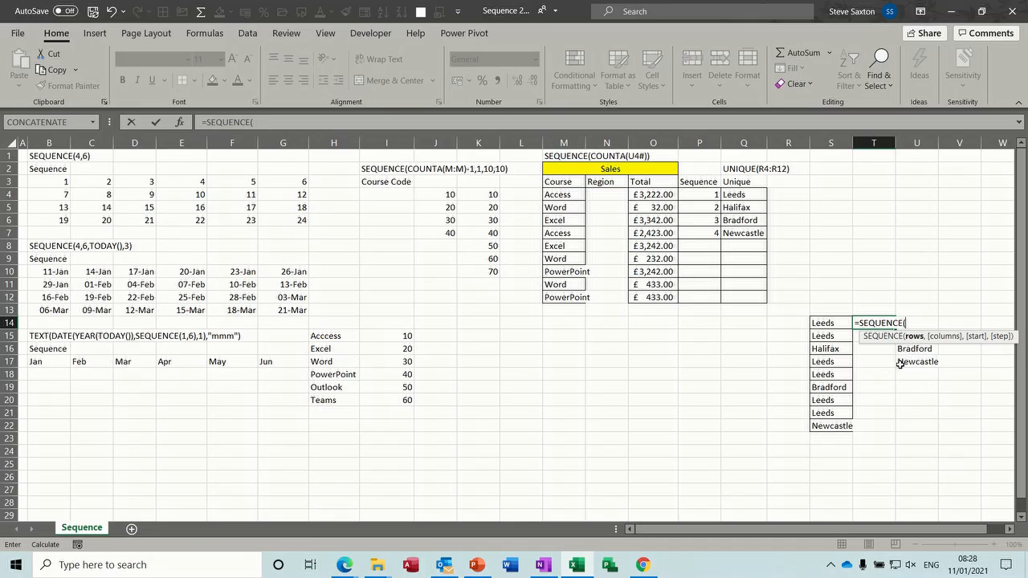
type("counta(")
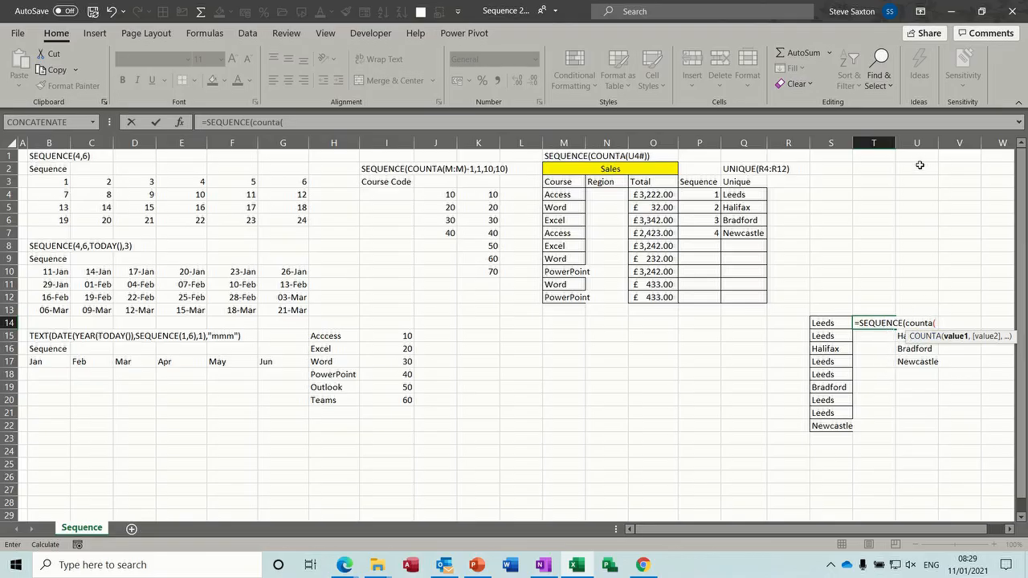
left_click(830, 324)
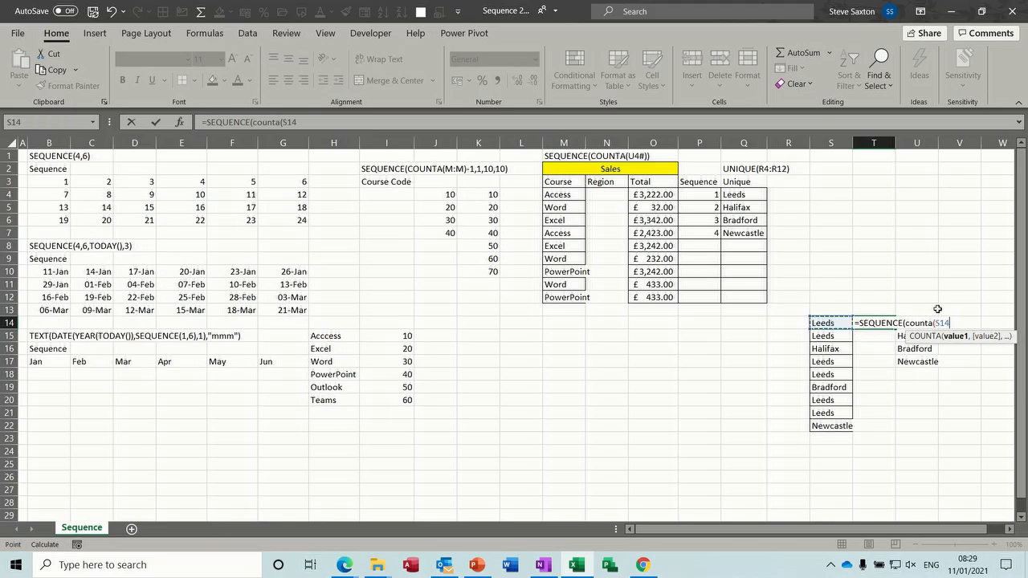
key("BackSpace")
key("BackSpace")
key("BackSpace")
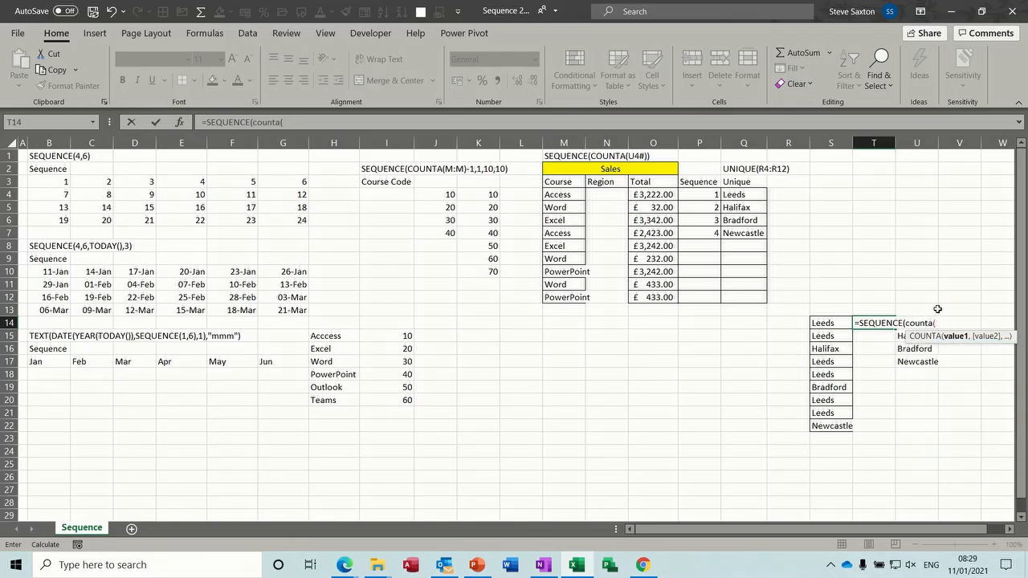
type("u14#")
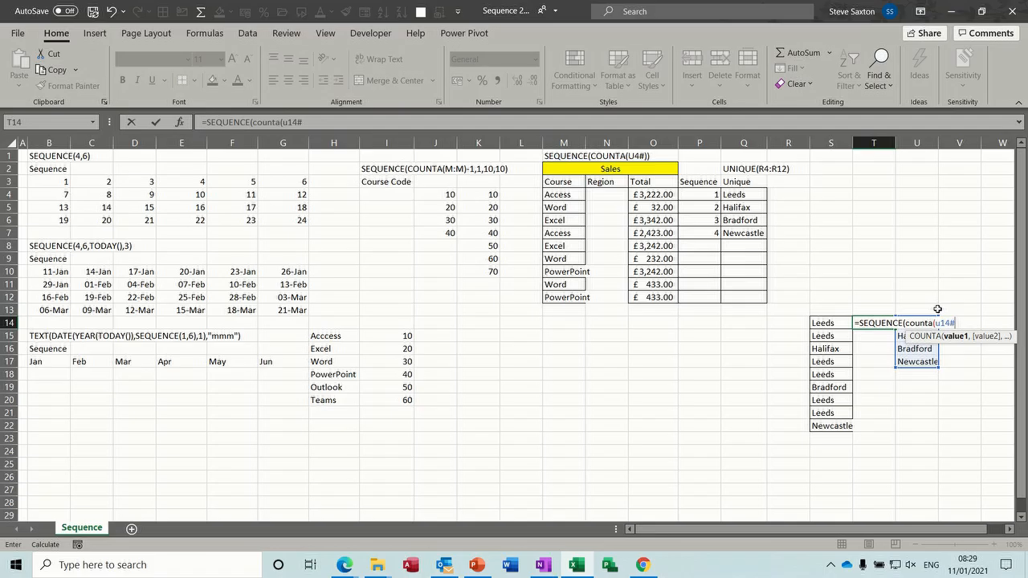
type(")")
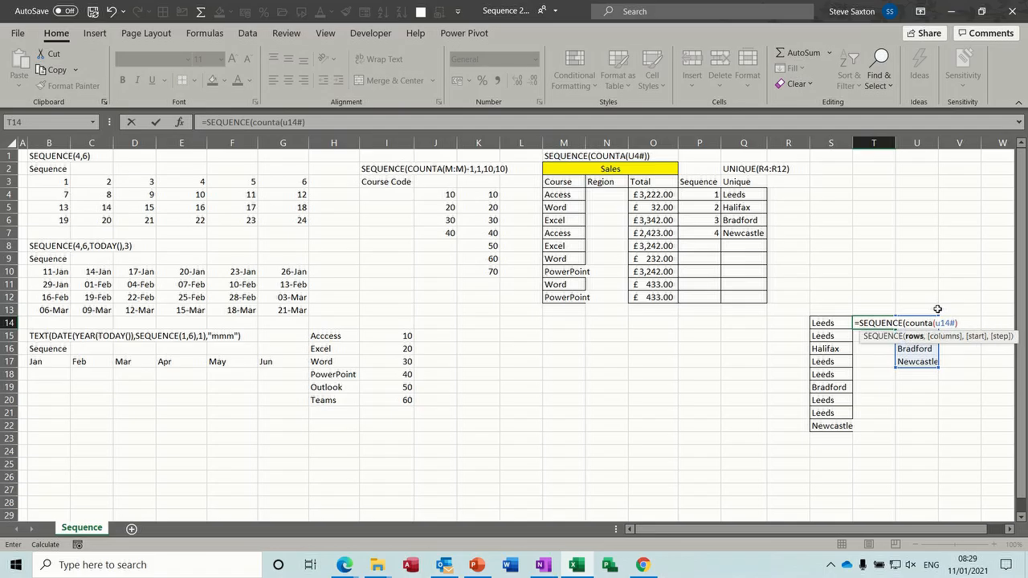
type(")")
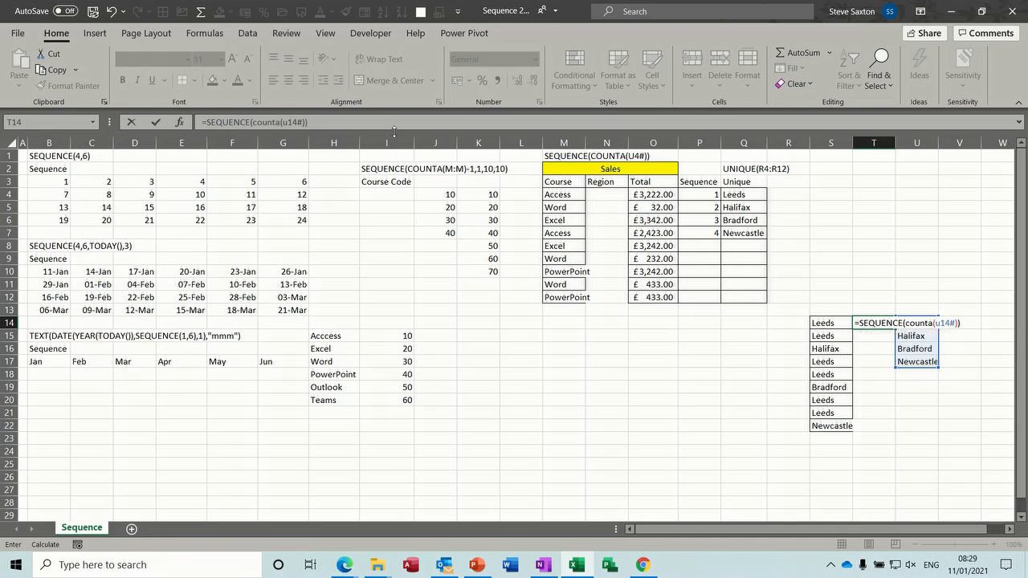
left_click(155, 122)
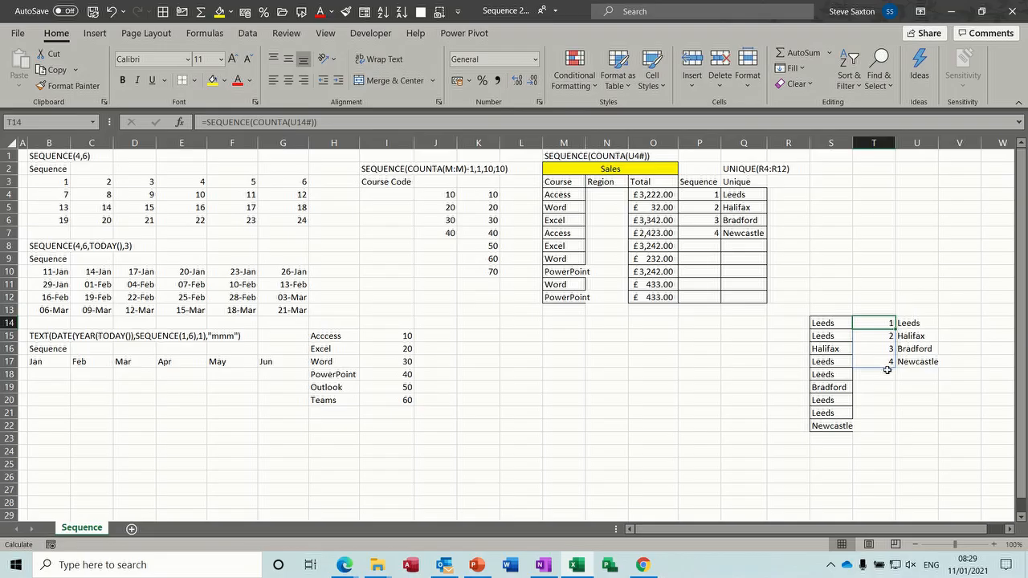
left_click(825, 362)
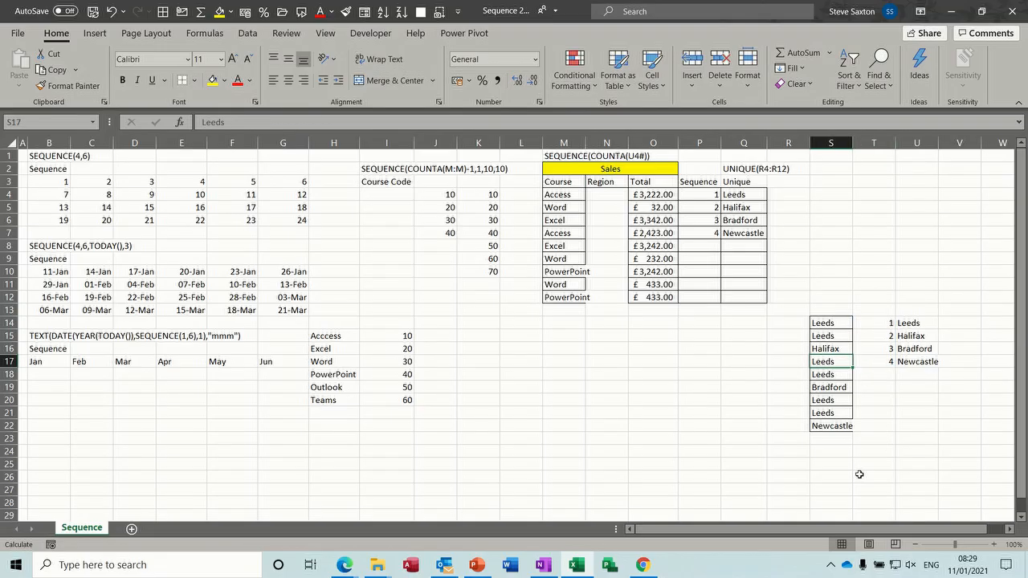
Change S17 to Durham and S15 to Sunderland, growing the numbered unique list to six
type("Durham")
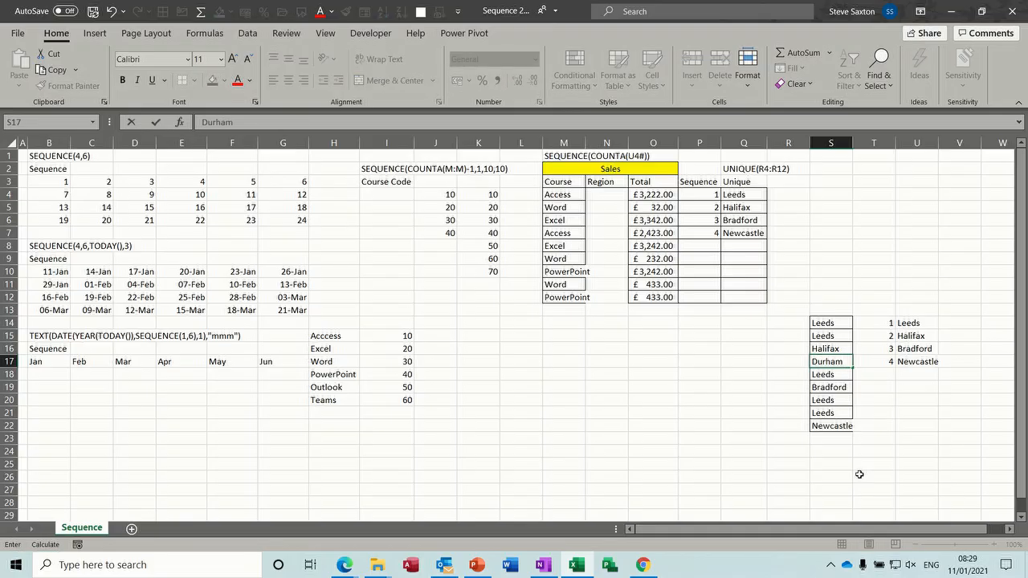
key("Return")
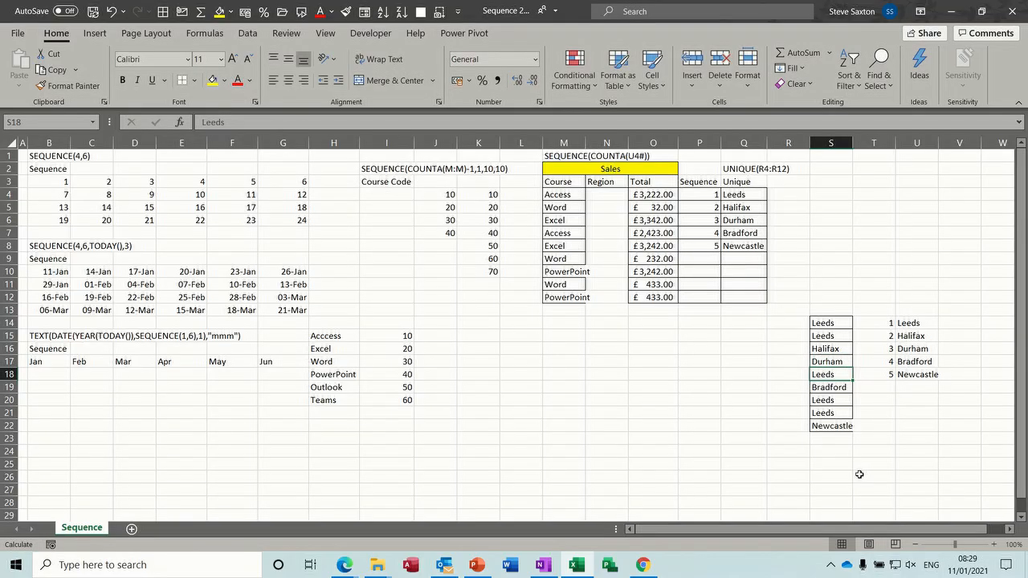
left_click(827, 336)
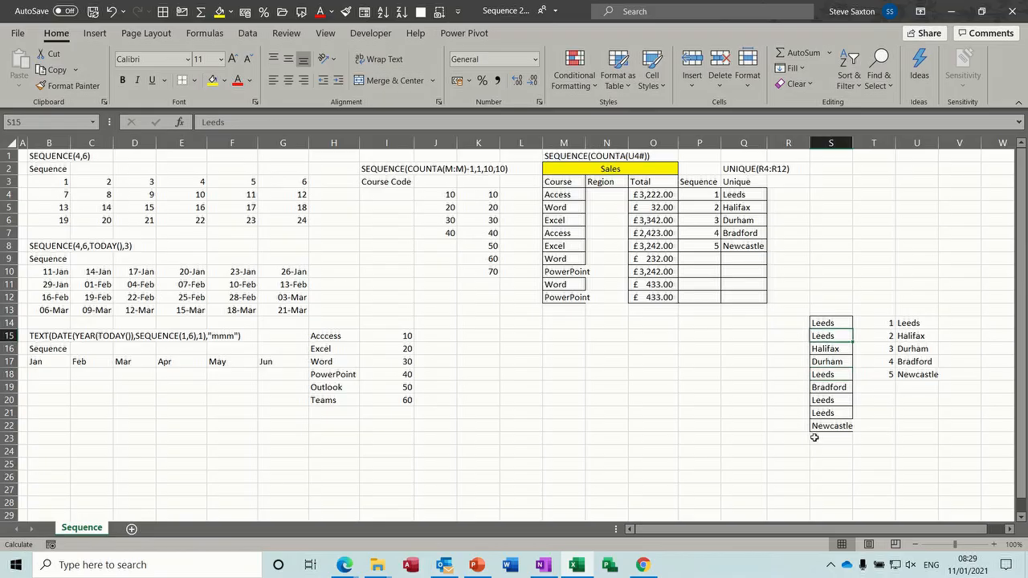
type("Sunderland")
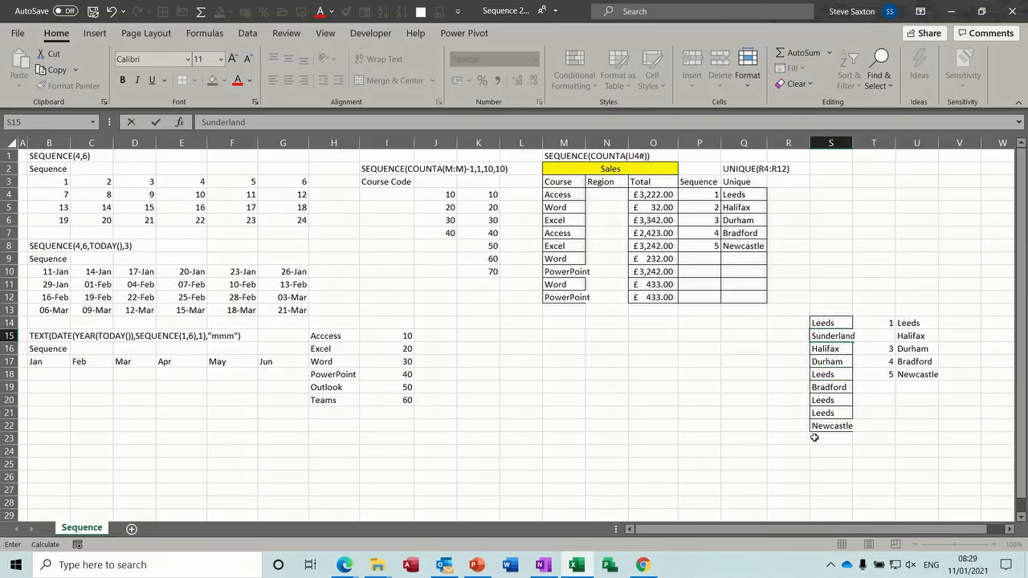
key("Return")
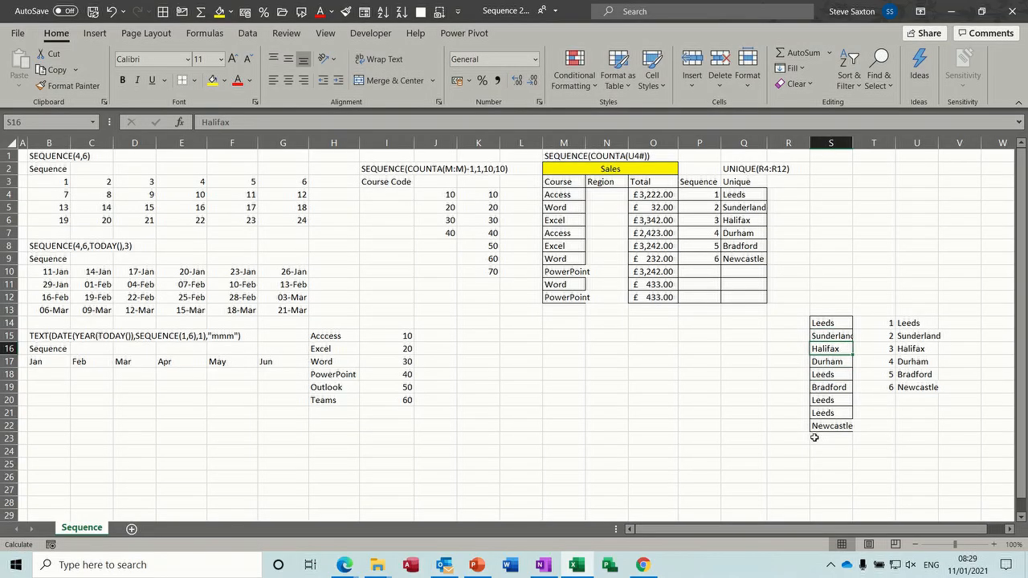